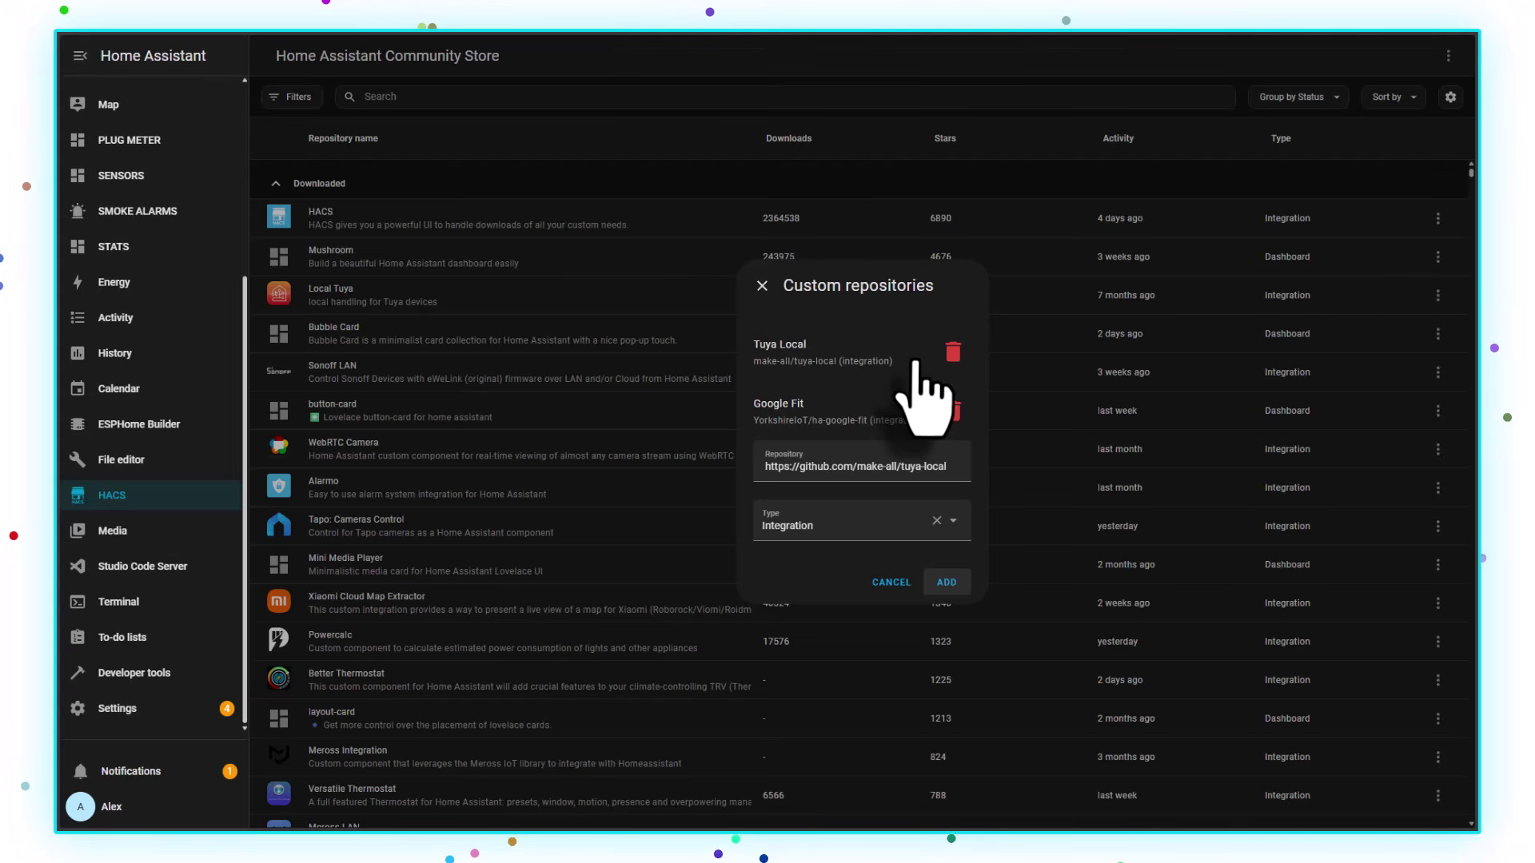
Step: Close the custom repositories dialog, search the store for TUYA LOCAL and open the Tuya Local repository
left_click(762, 286)
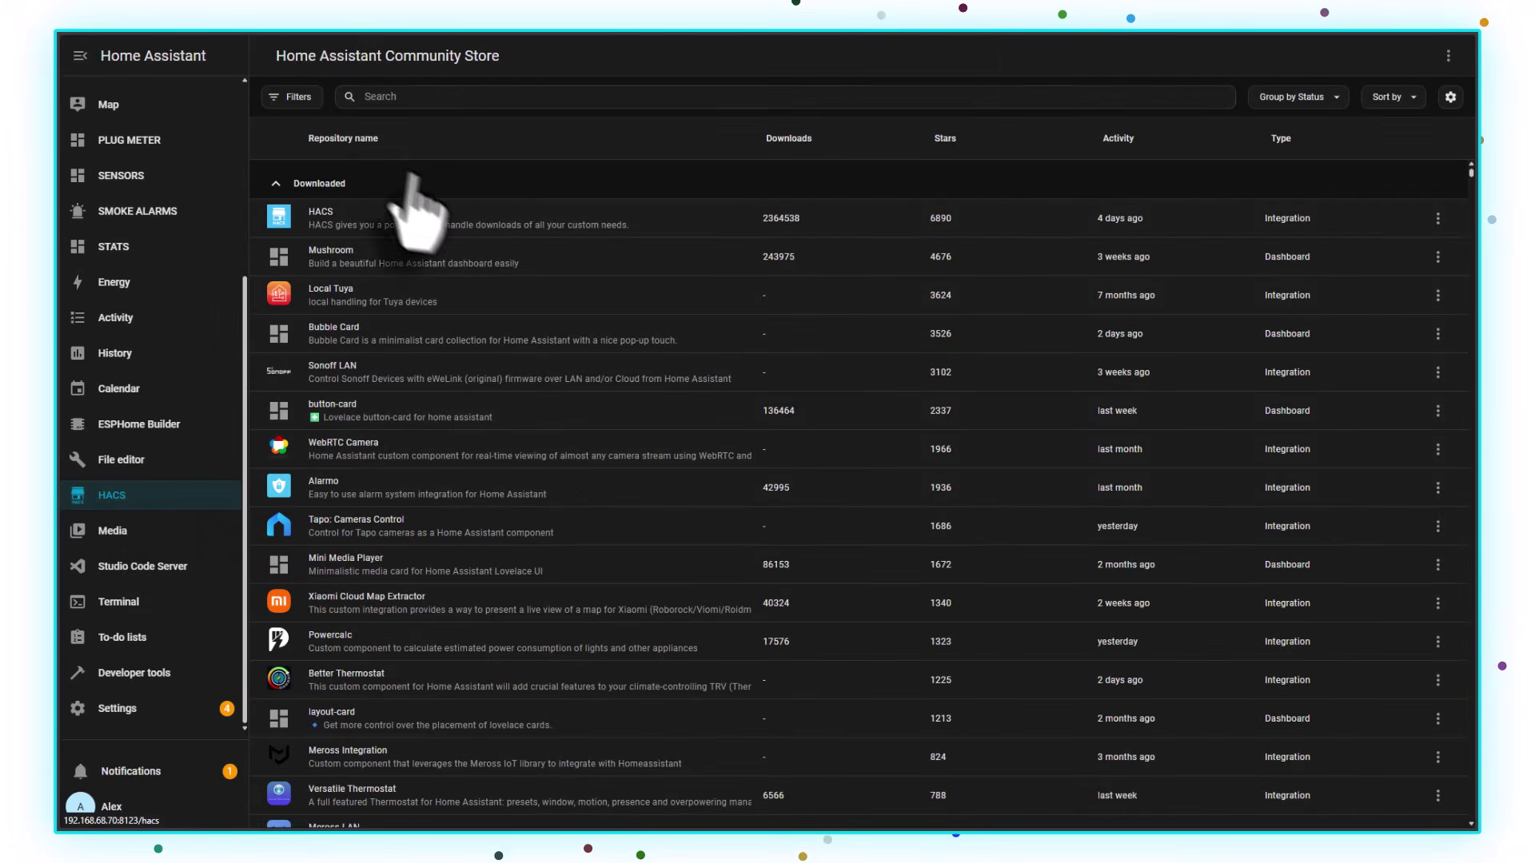
left_click(386, 96)
type("L")
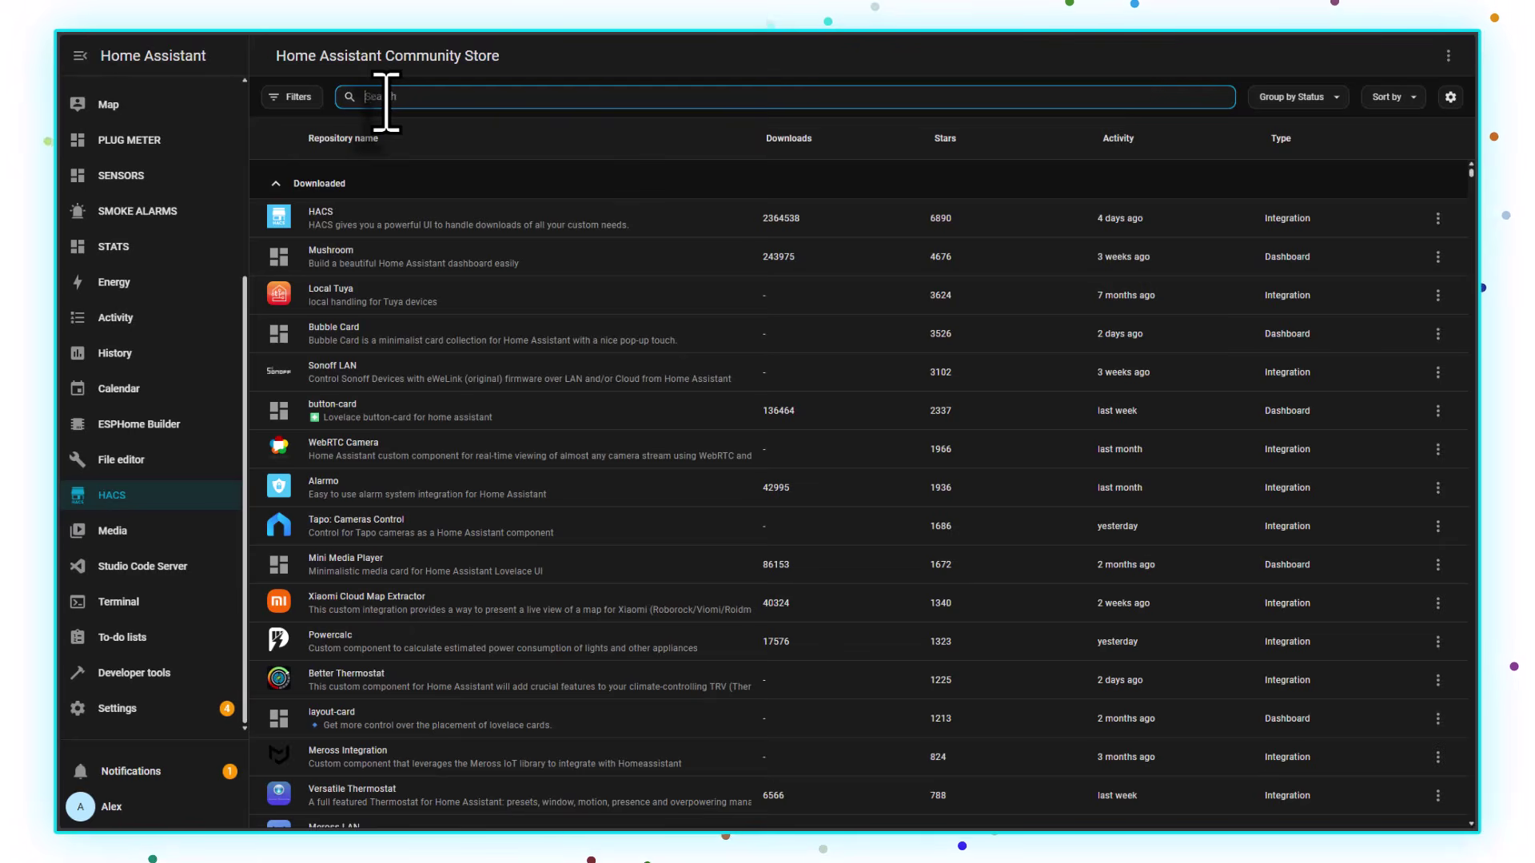
type("UYA LOCAL")
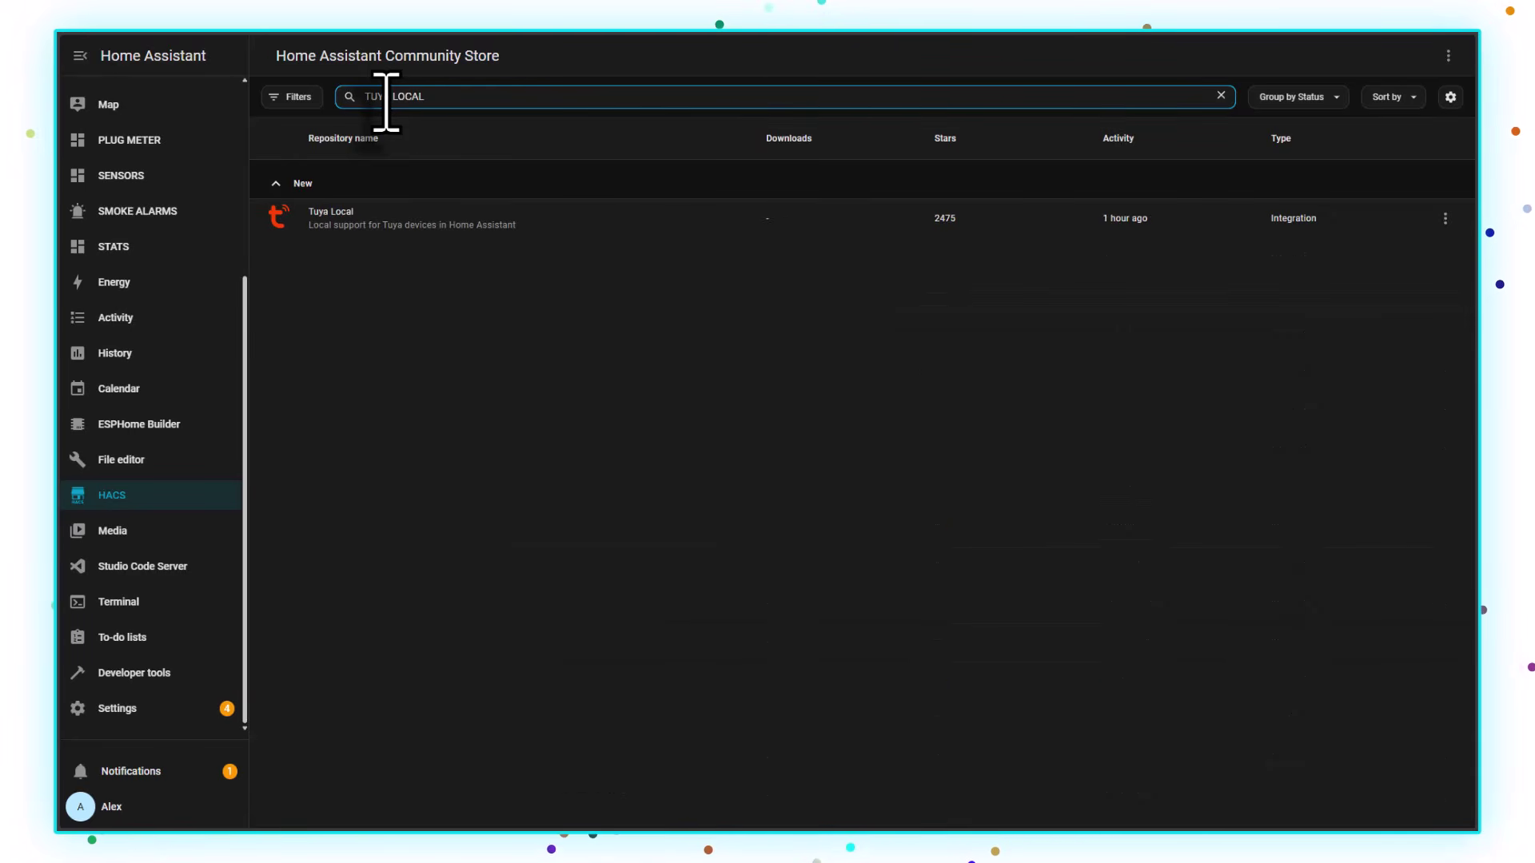
left_click(355, 224)
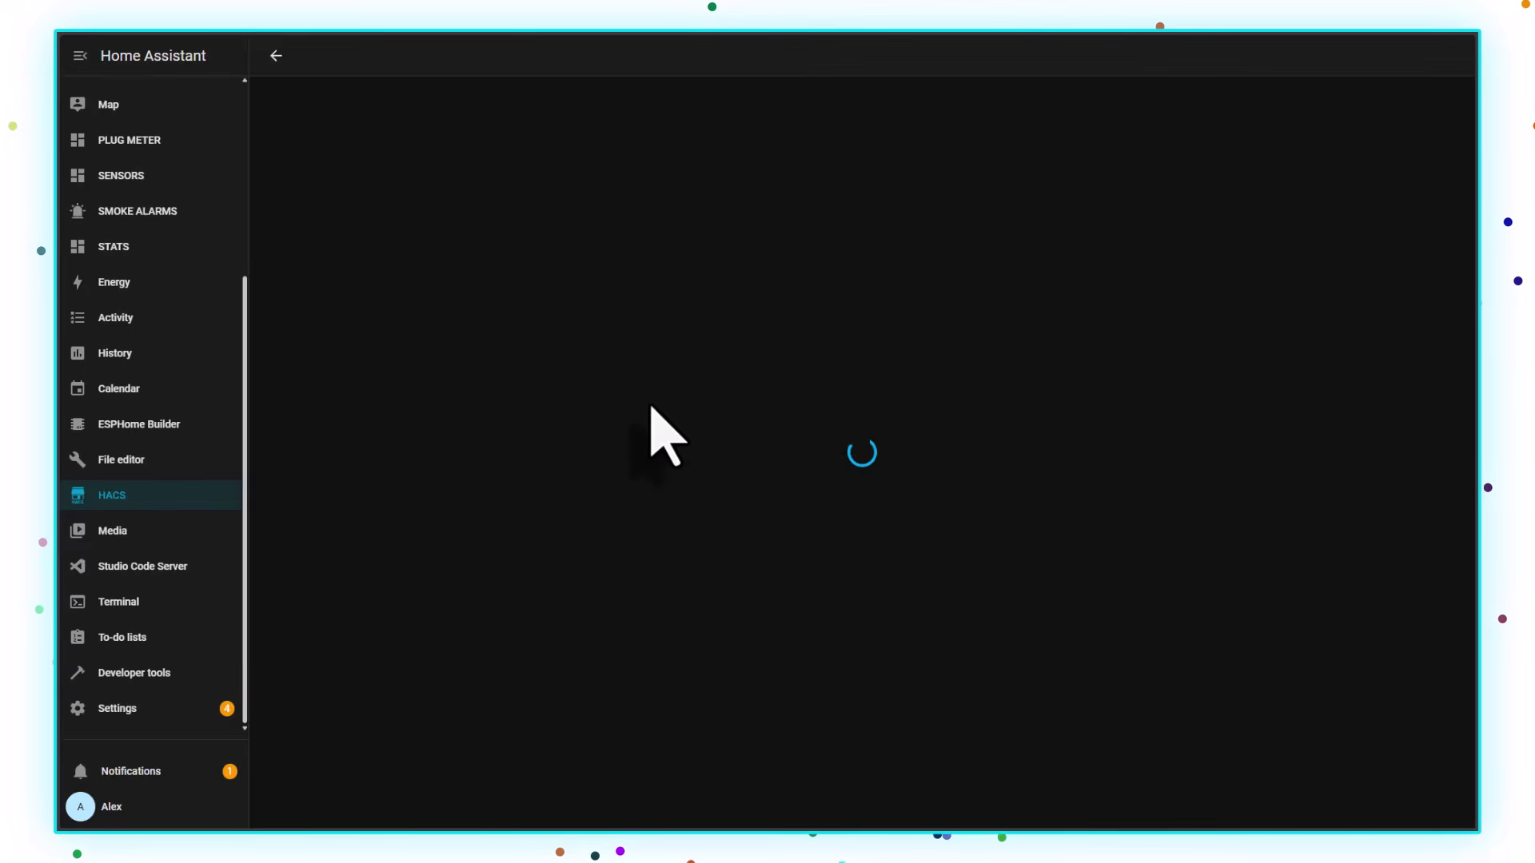
Step: Download version 2025.12.2 of the Tuya Local integration from its repository page
scroll(1062, 429, "down", 8)
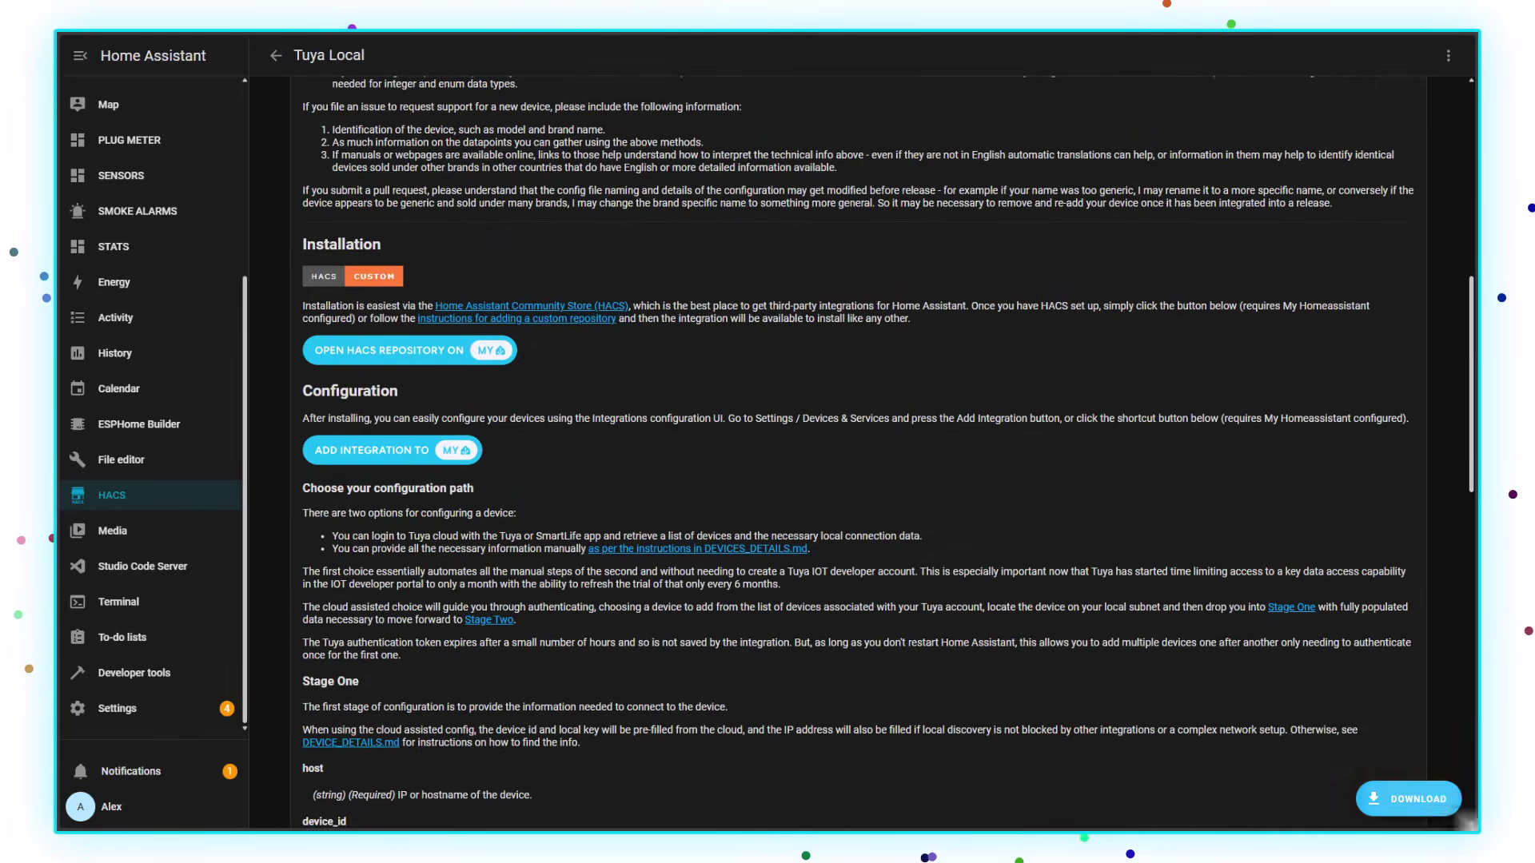
left_click(1419, 799)
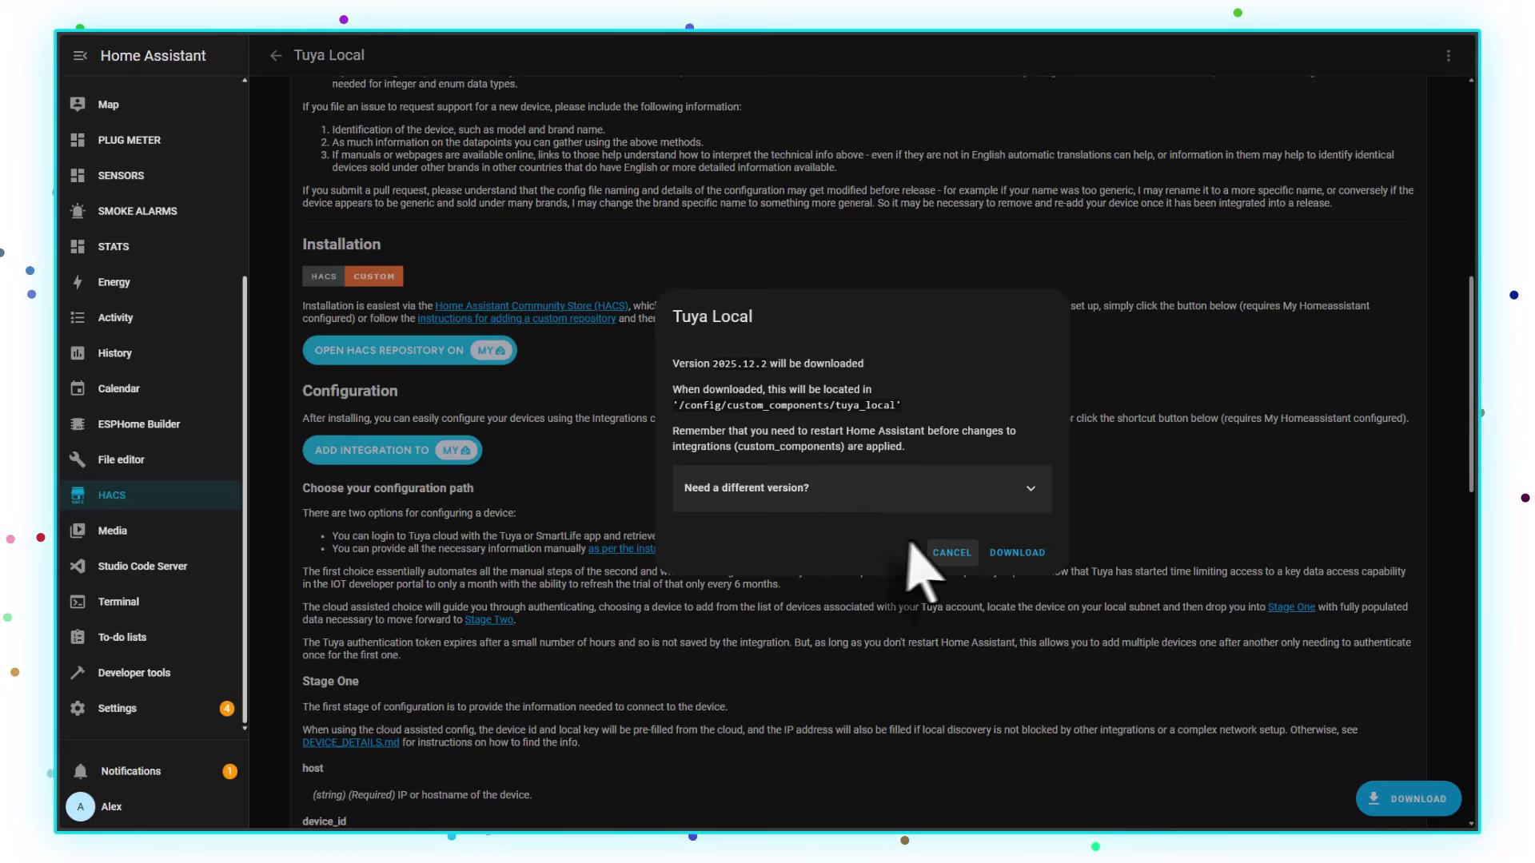
left_click(1013, 560)
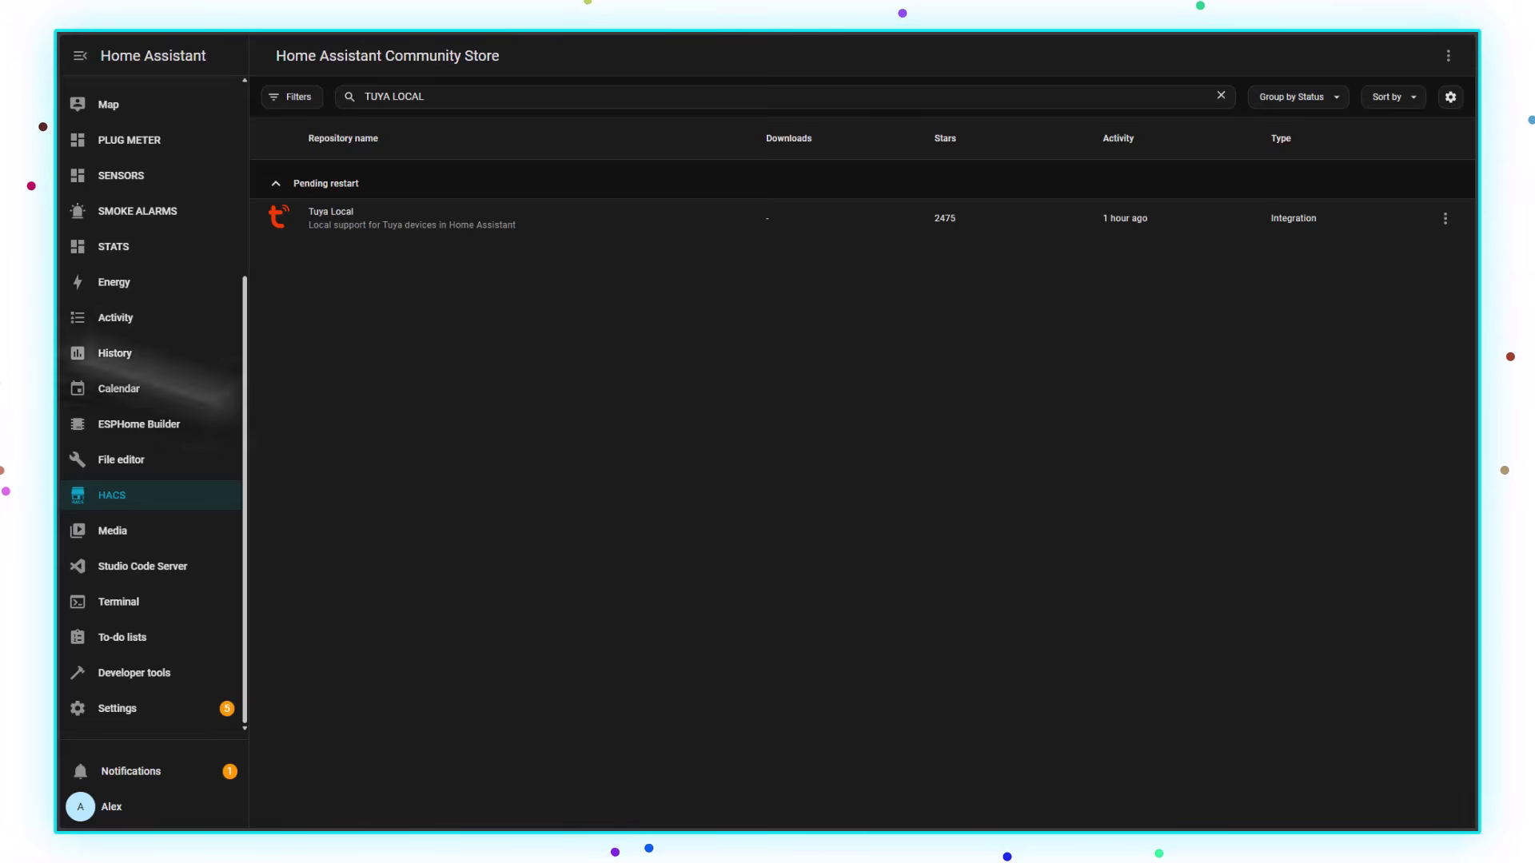
Step: Restart Home Assistant from the system settings to load the downloaded integration
left_click(121, 709)
scroll(699, 583, "down", 2)
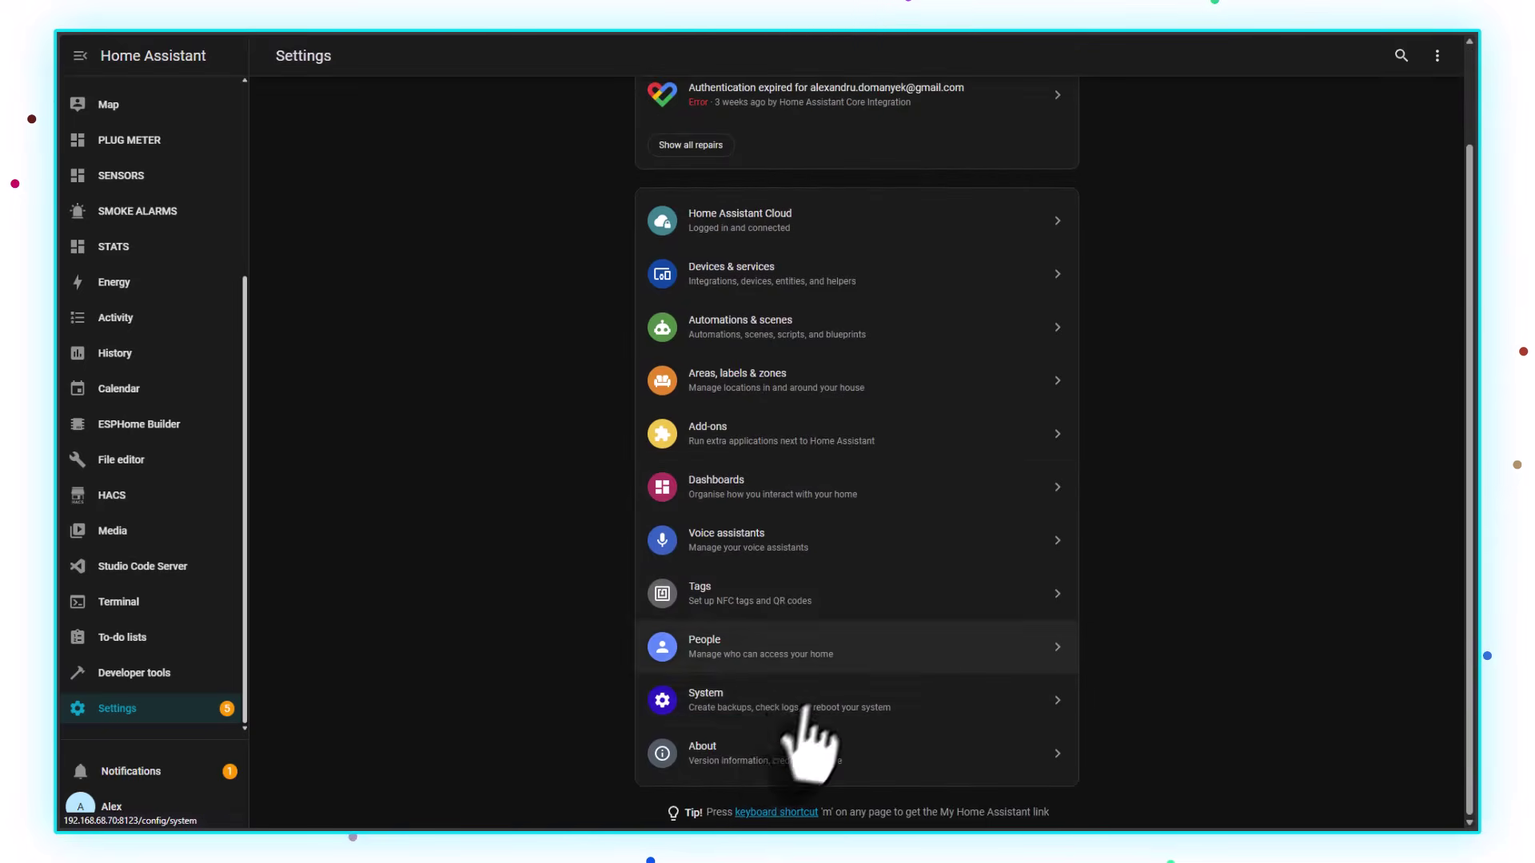
left_click(723, 675)
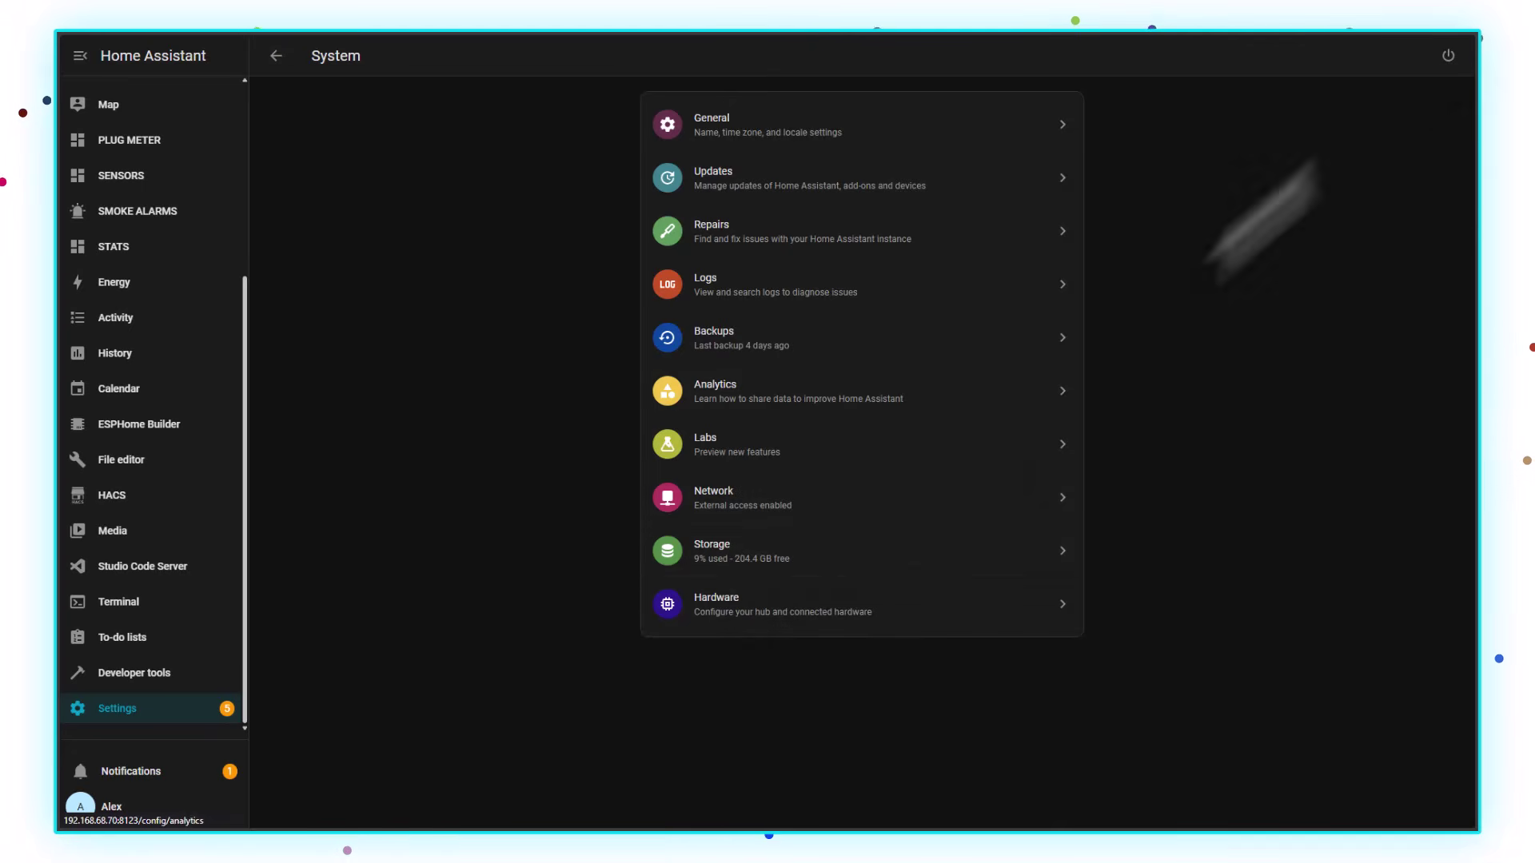
left_click(1448, 55)
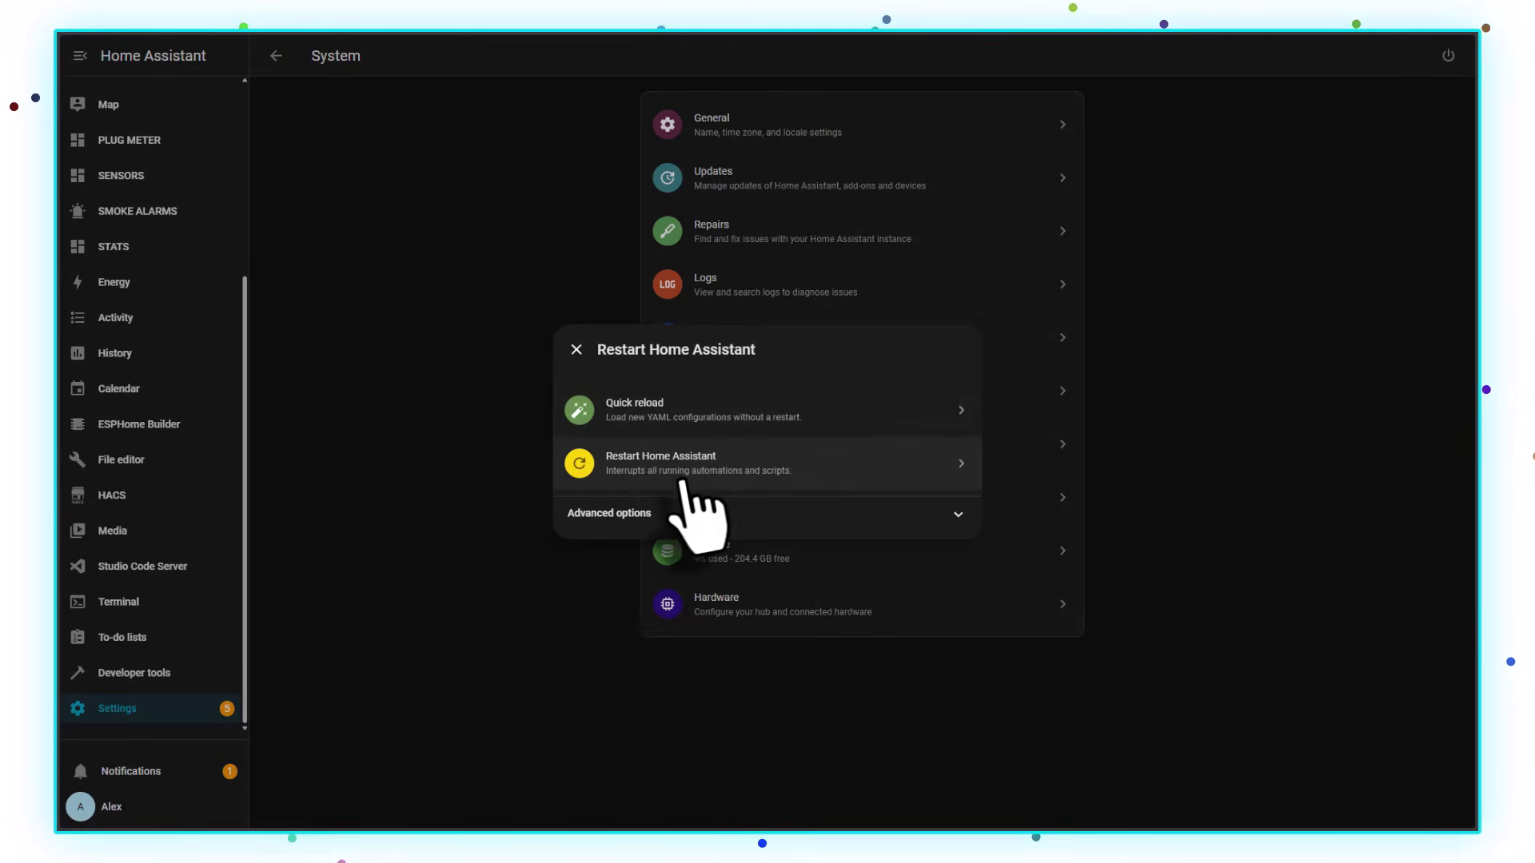
left_click(687, 467)
left_click(936, 471)
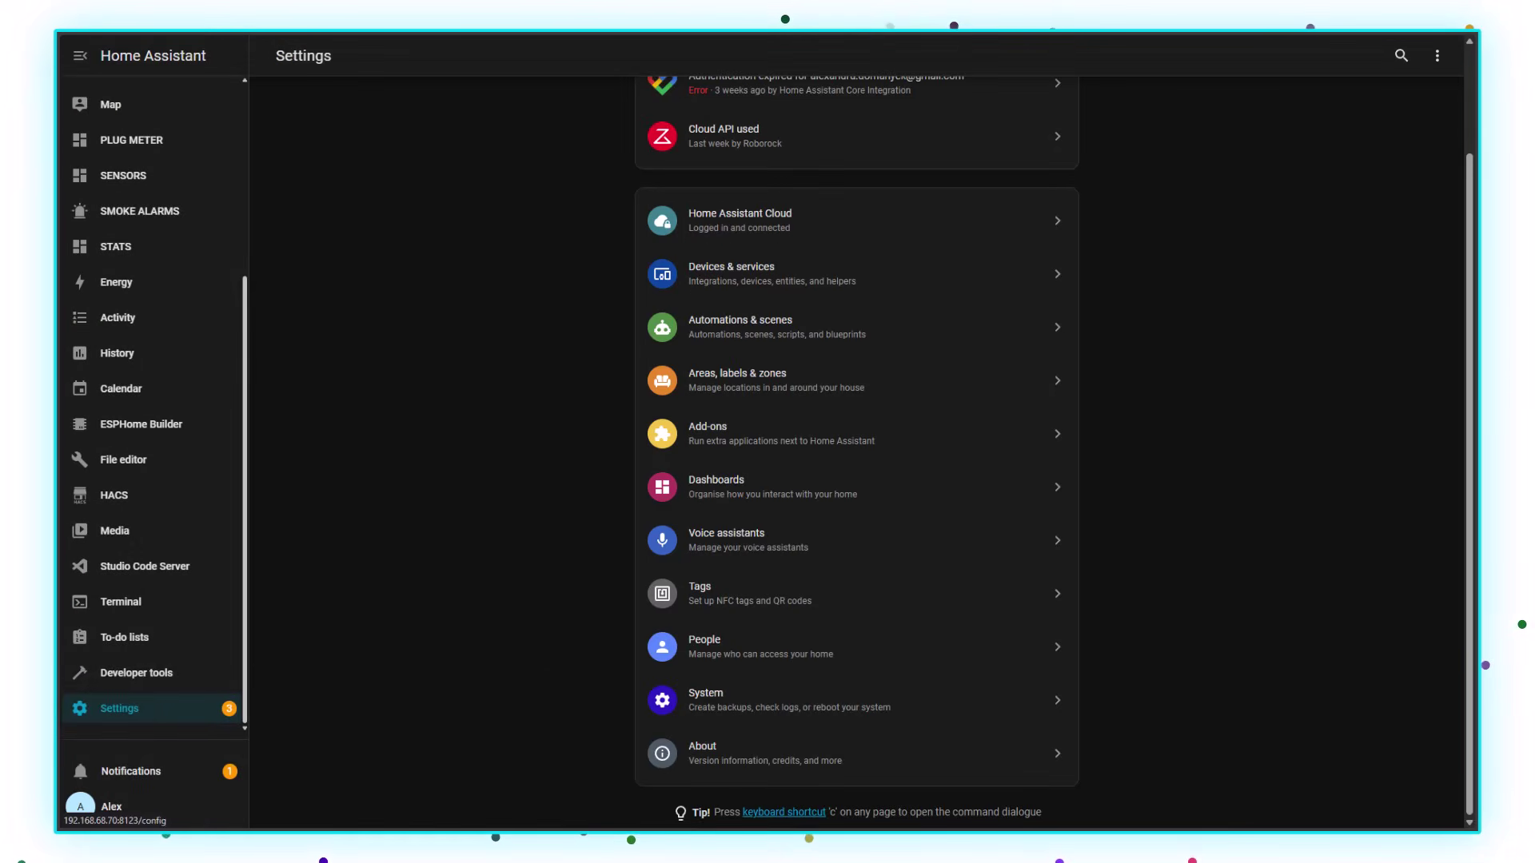
Step: Add the Tuya Local integration, searching for TUYA, and choose to provide the device connection information manually
left_click(753, 276)
scroll(835, 571, "down", 5)
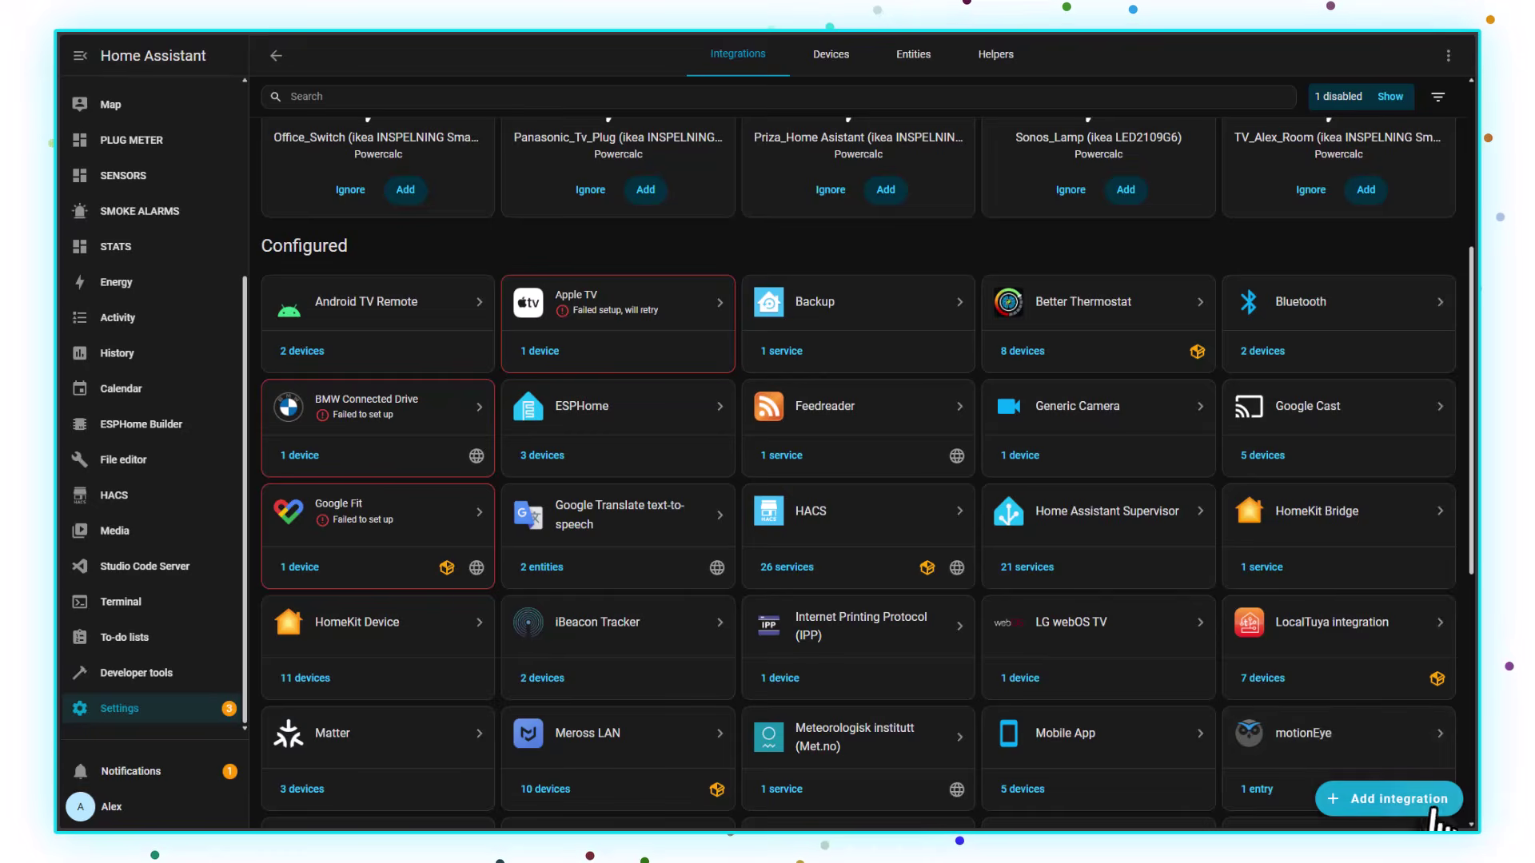
left_click(1437, 817)
type("T")
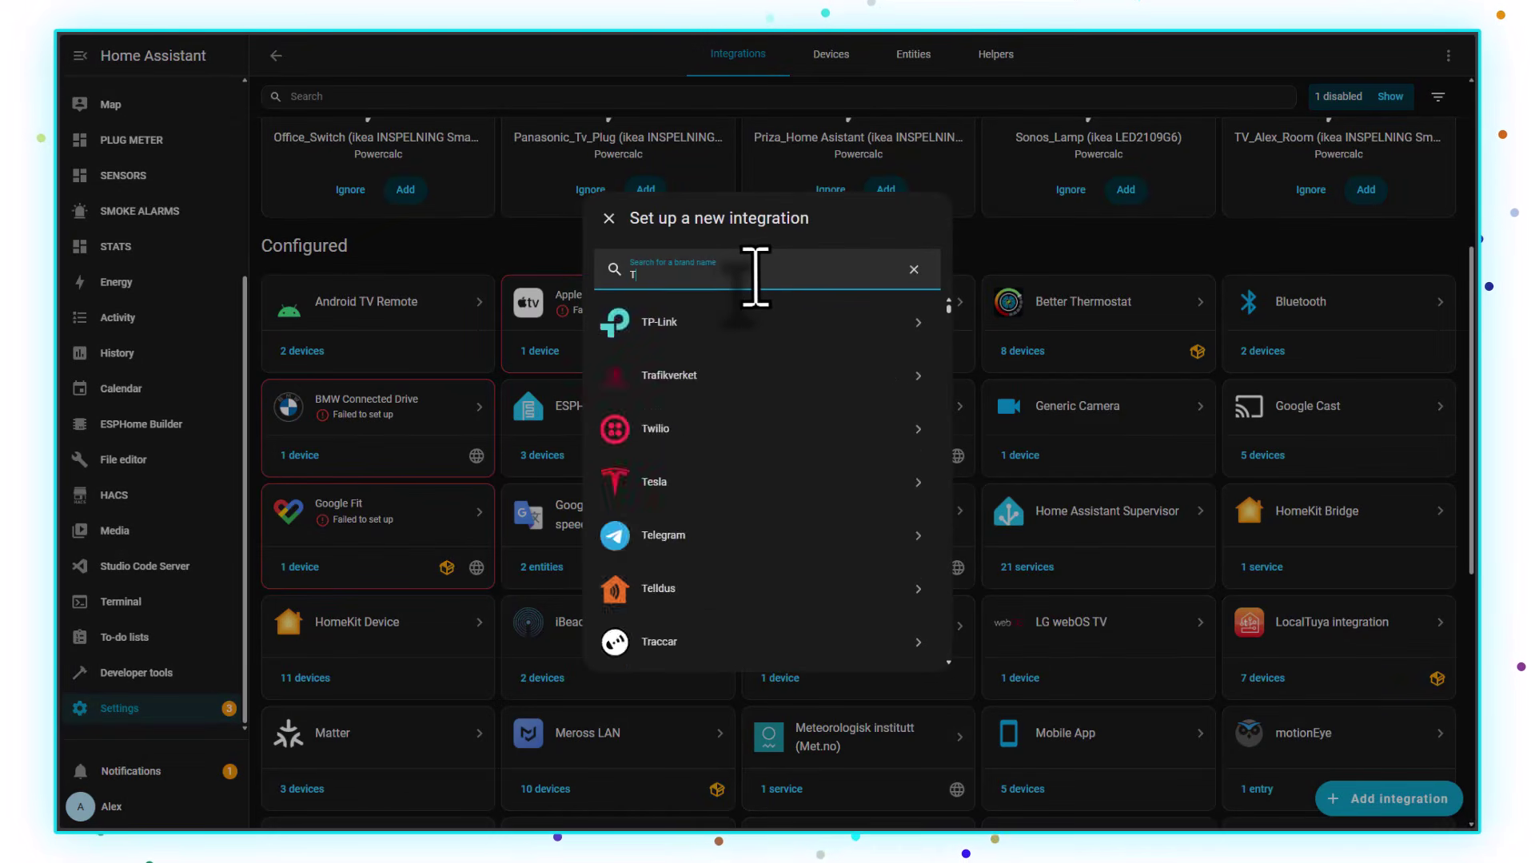
type("UYA")
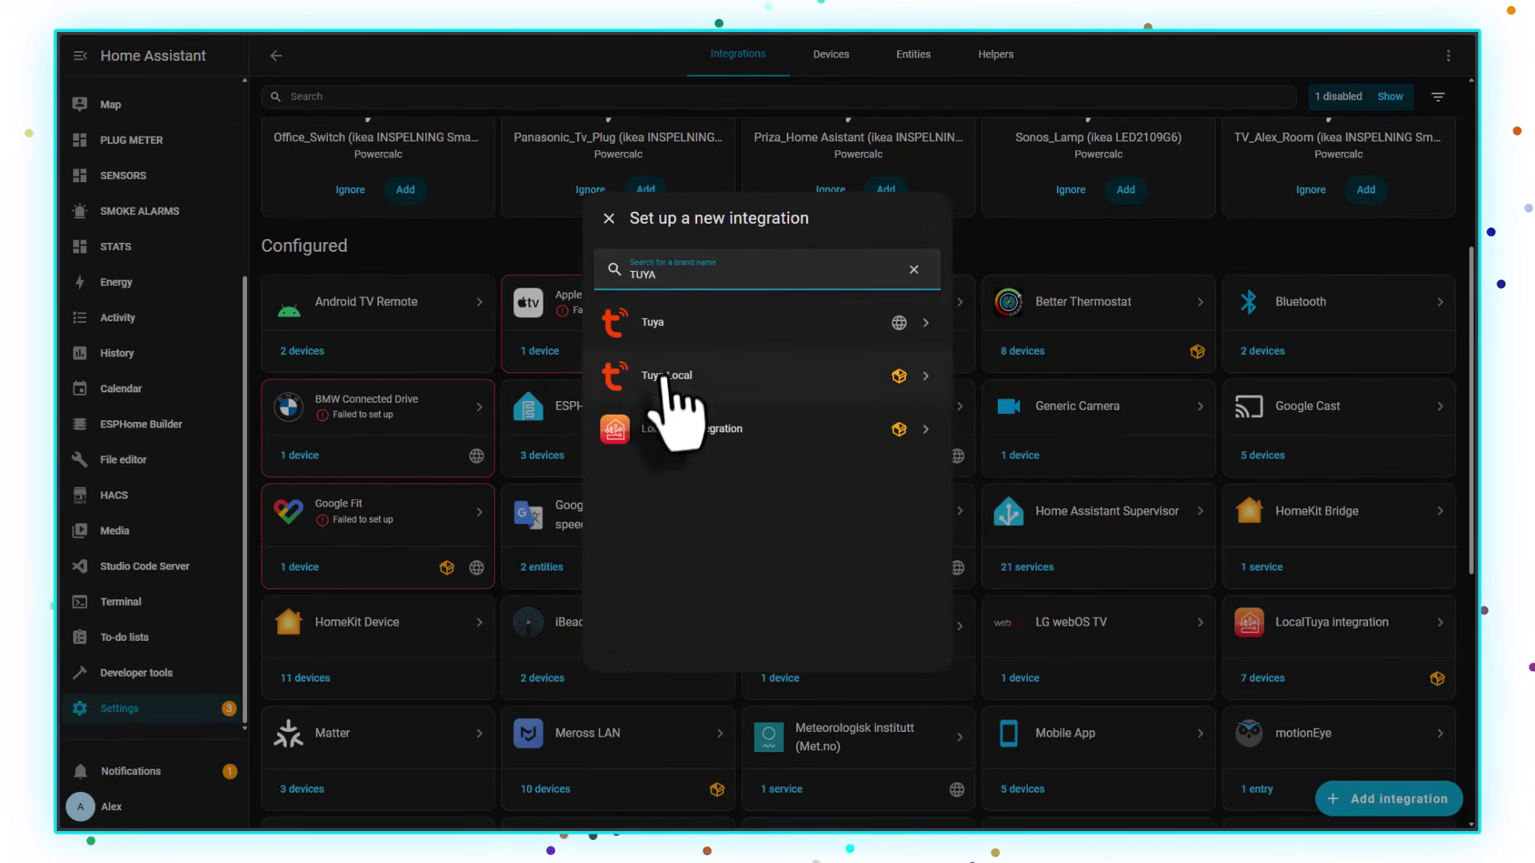
left_click(664, 375)
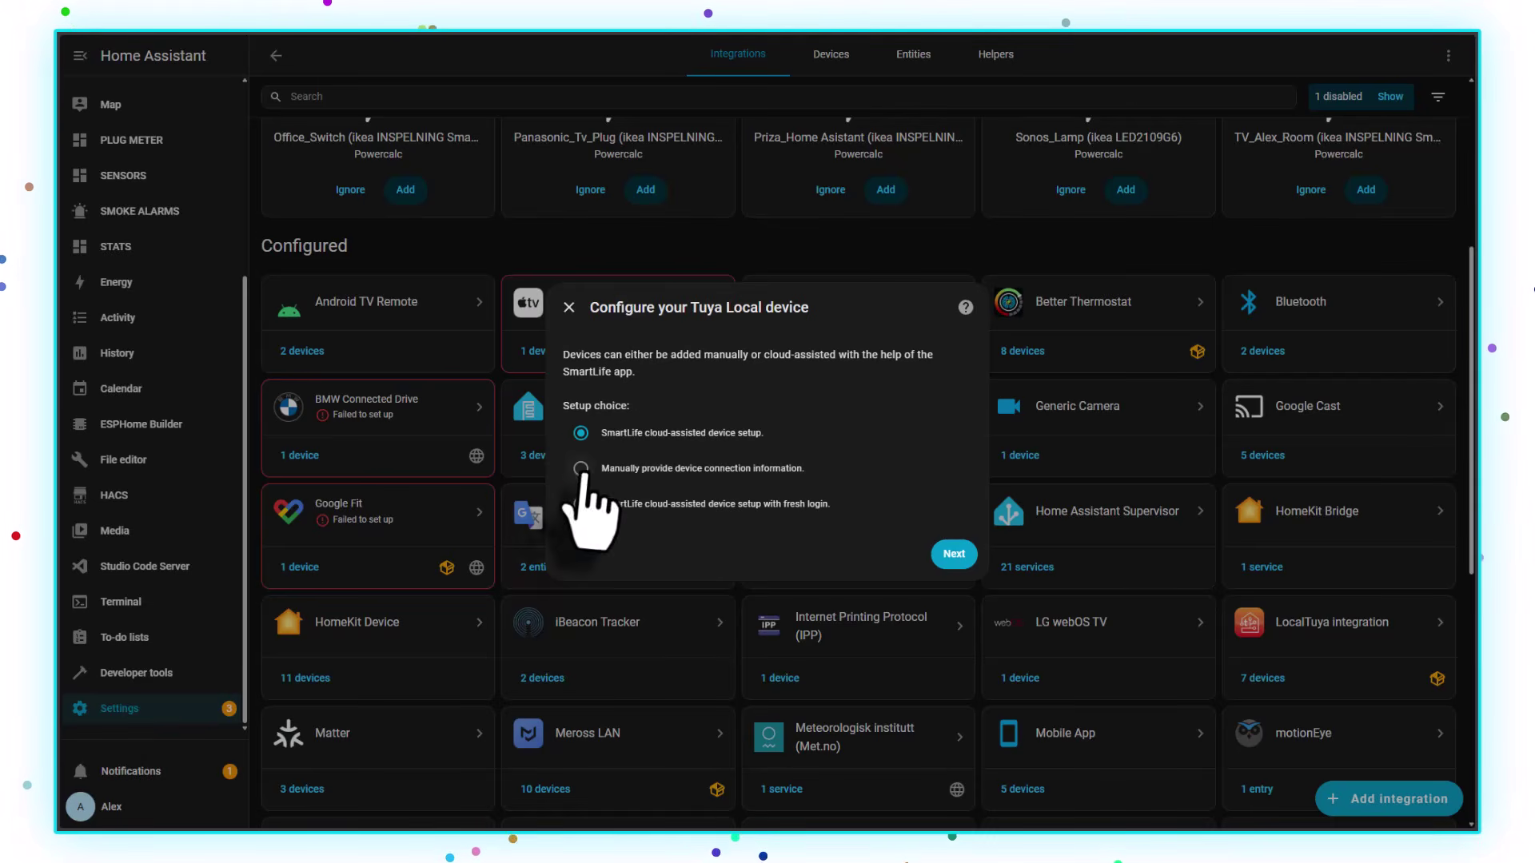
left_click(580, 468)
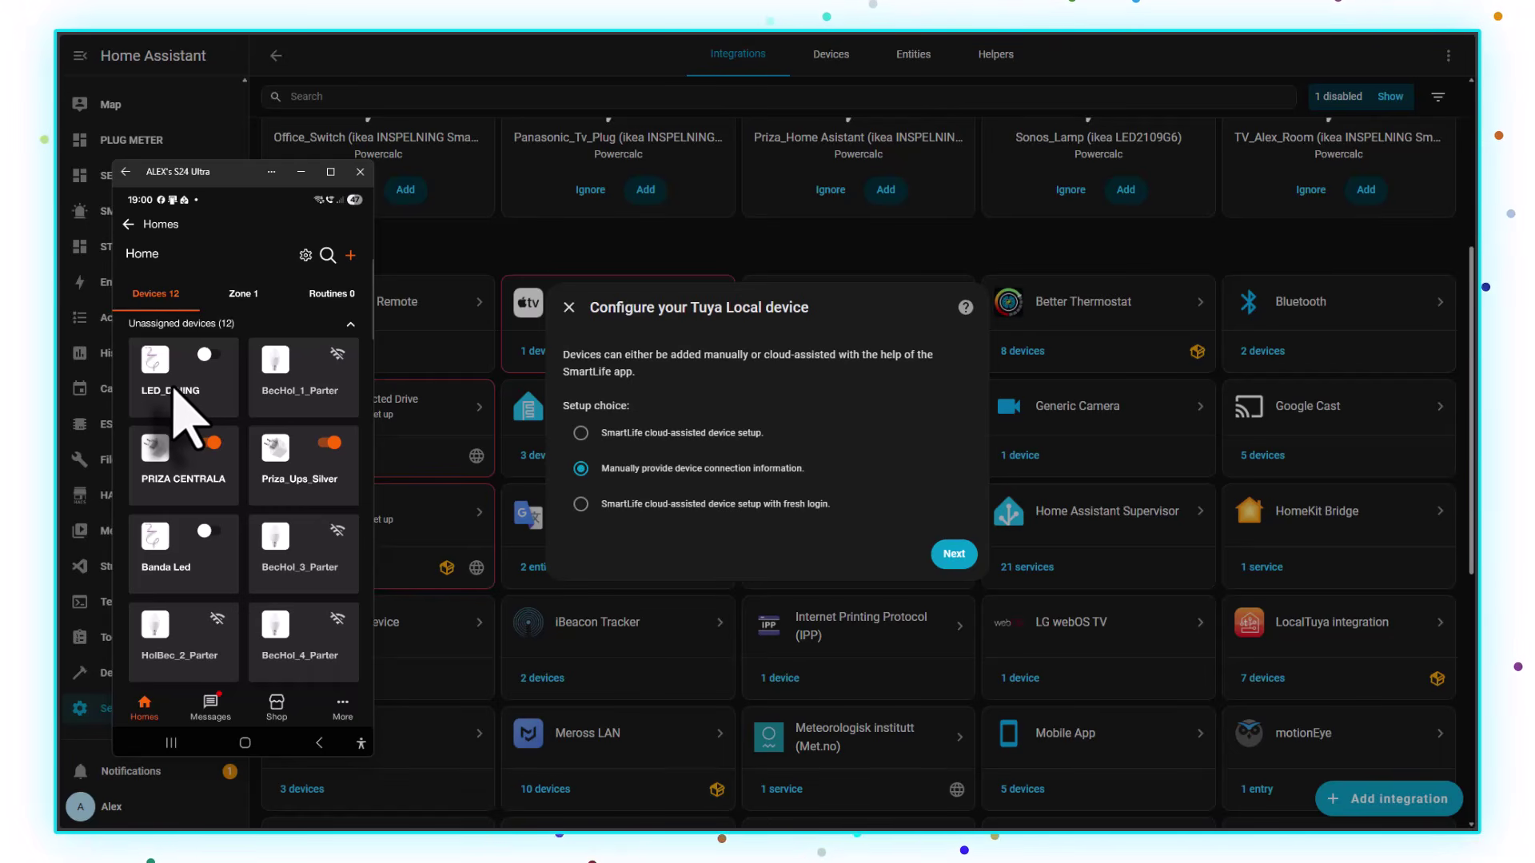
Step: In the mirrored phone app, open the device information of LED_DINING
left_click(178, 400)
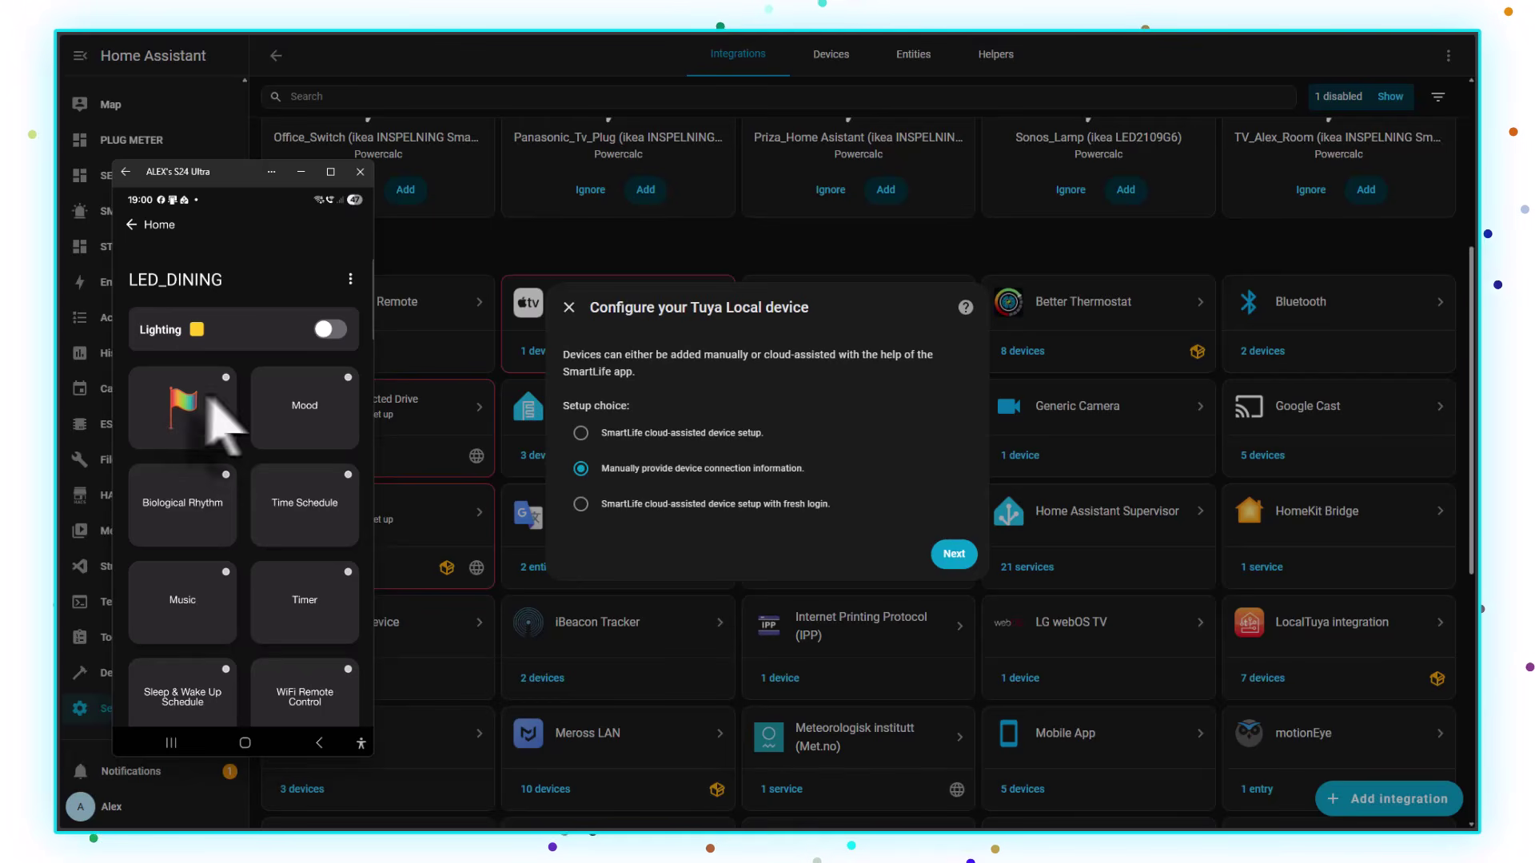
left_click(351, 282)
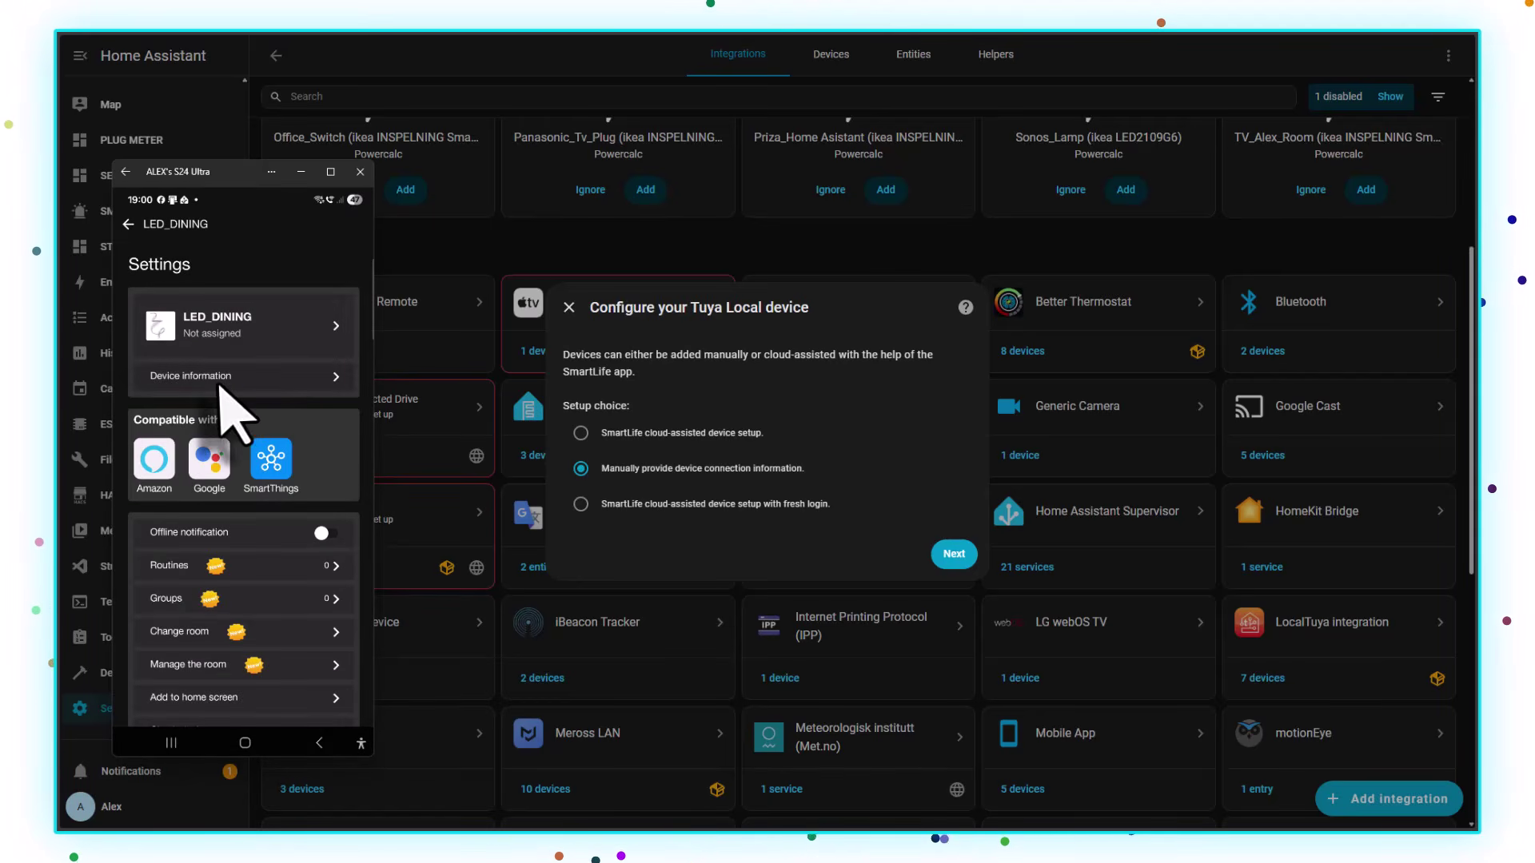
left_click(219, 384)
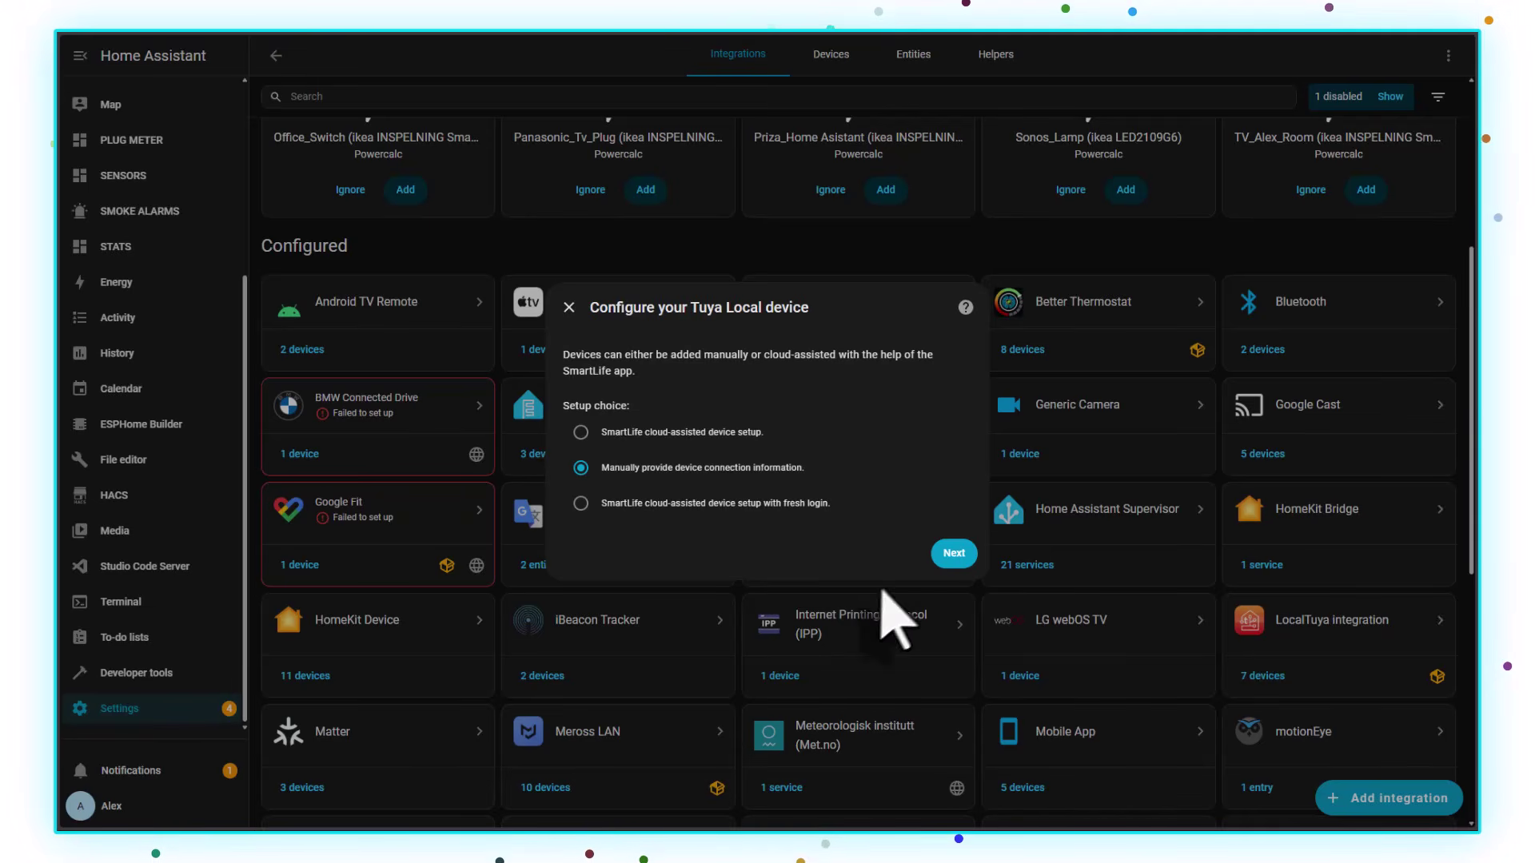
Step: Proceed with the manual setup and submit the device ID, IP address and local key of the Tuya device
left_click(953, 552)
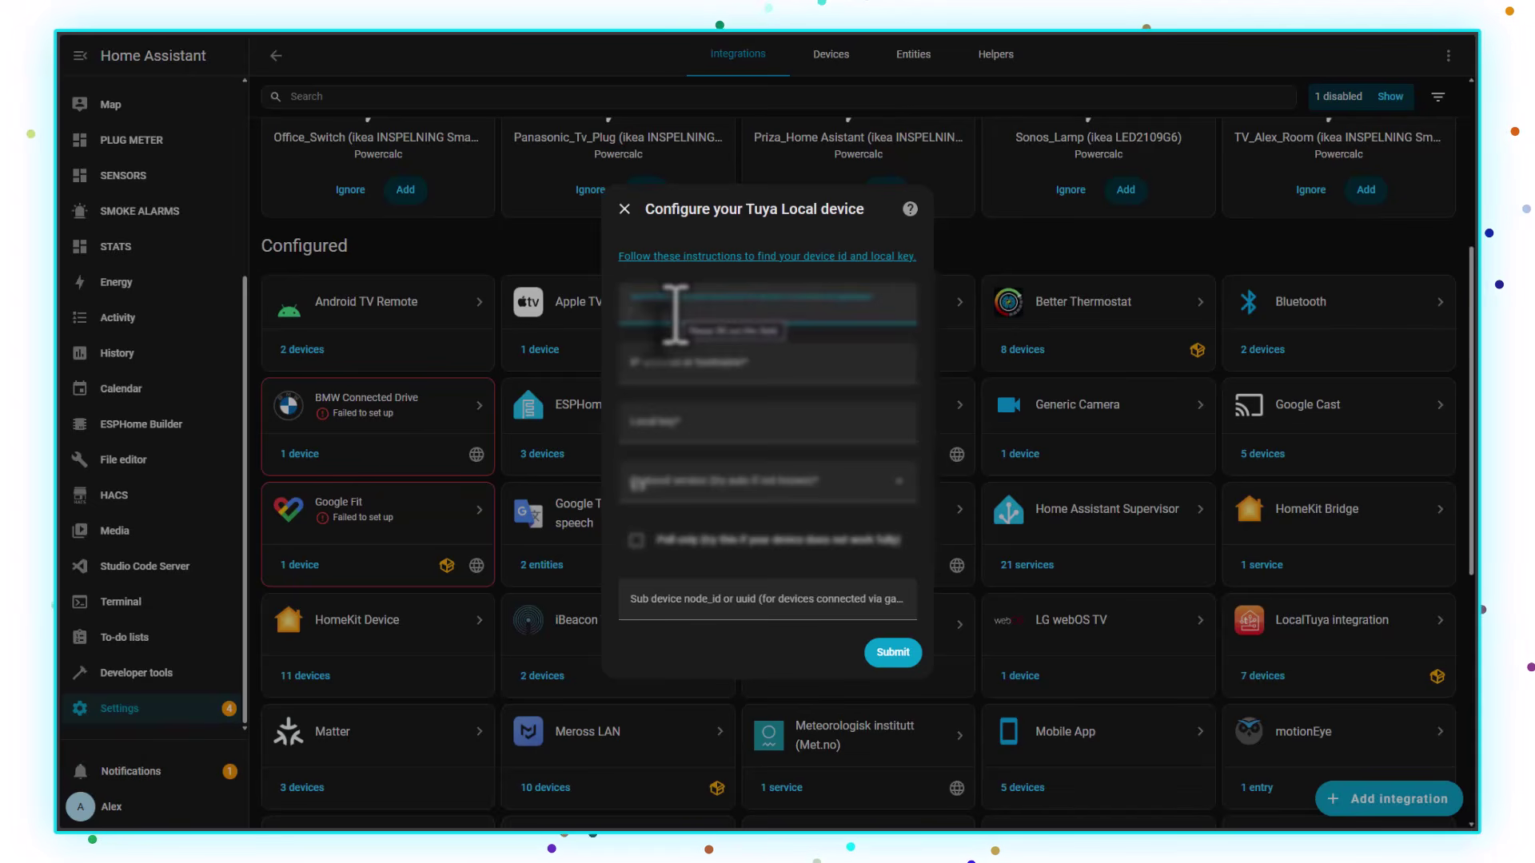
left_click(675, 314)
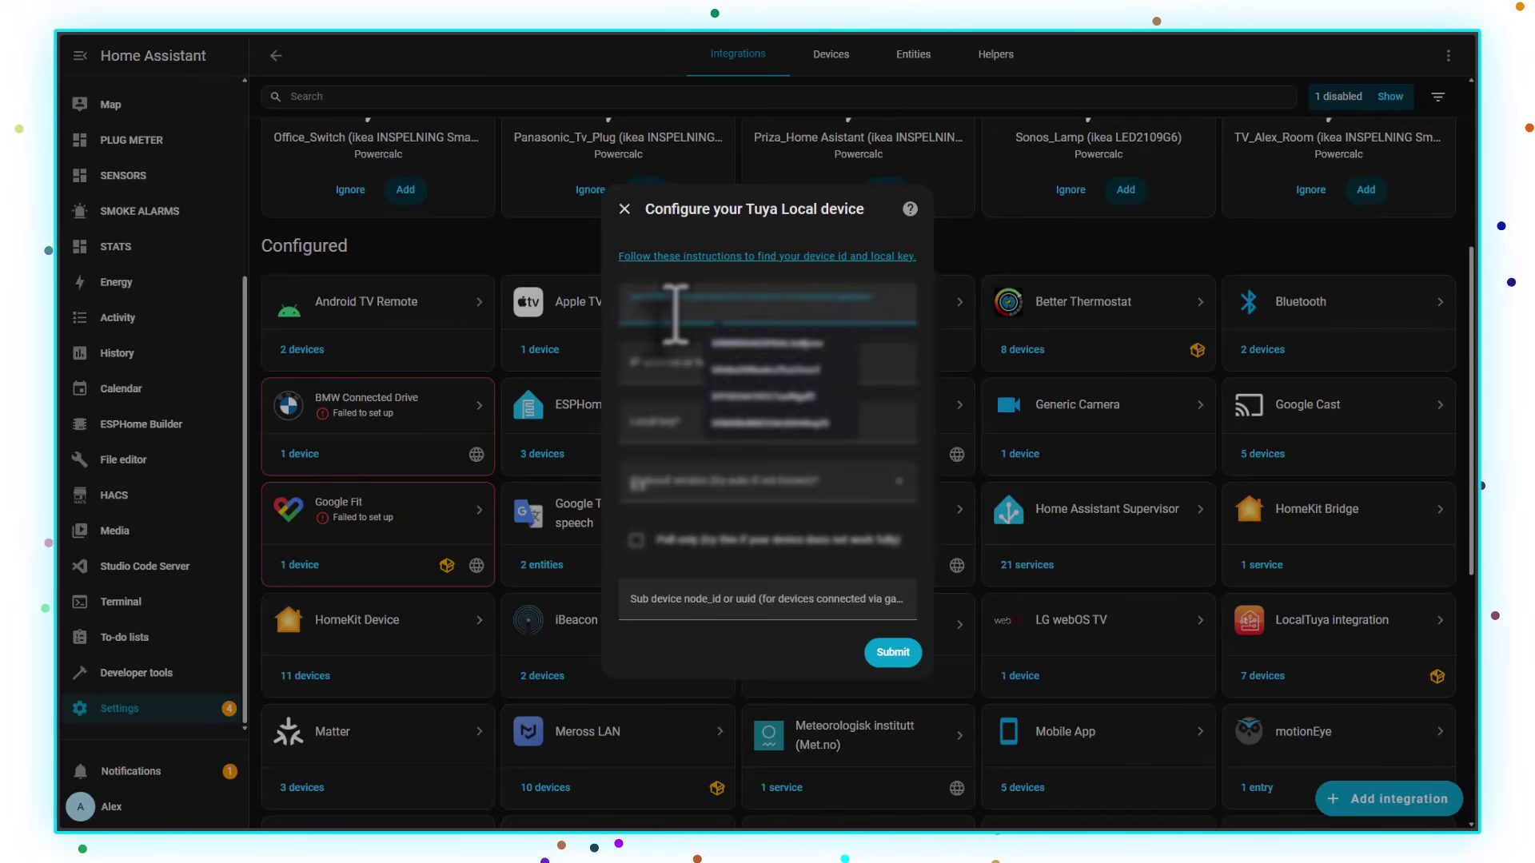
left_click(747, 344)
left_click(714, 370)
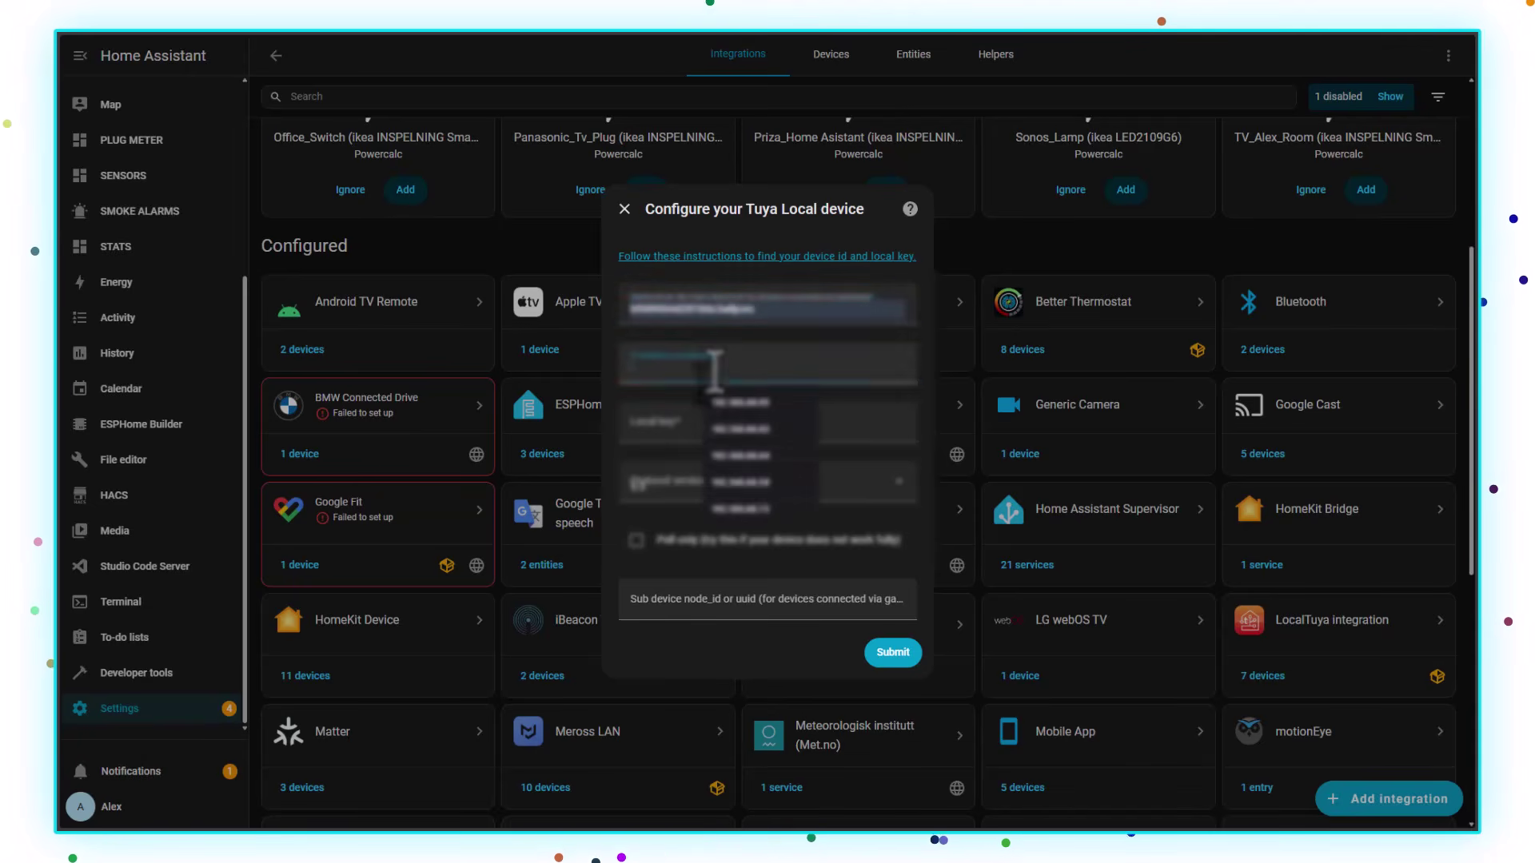
left_click(768, 428)
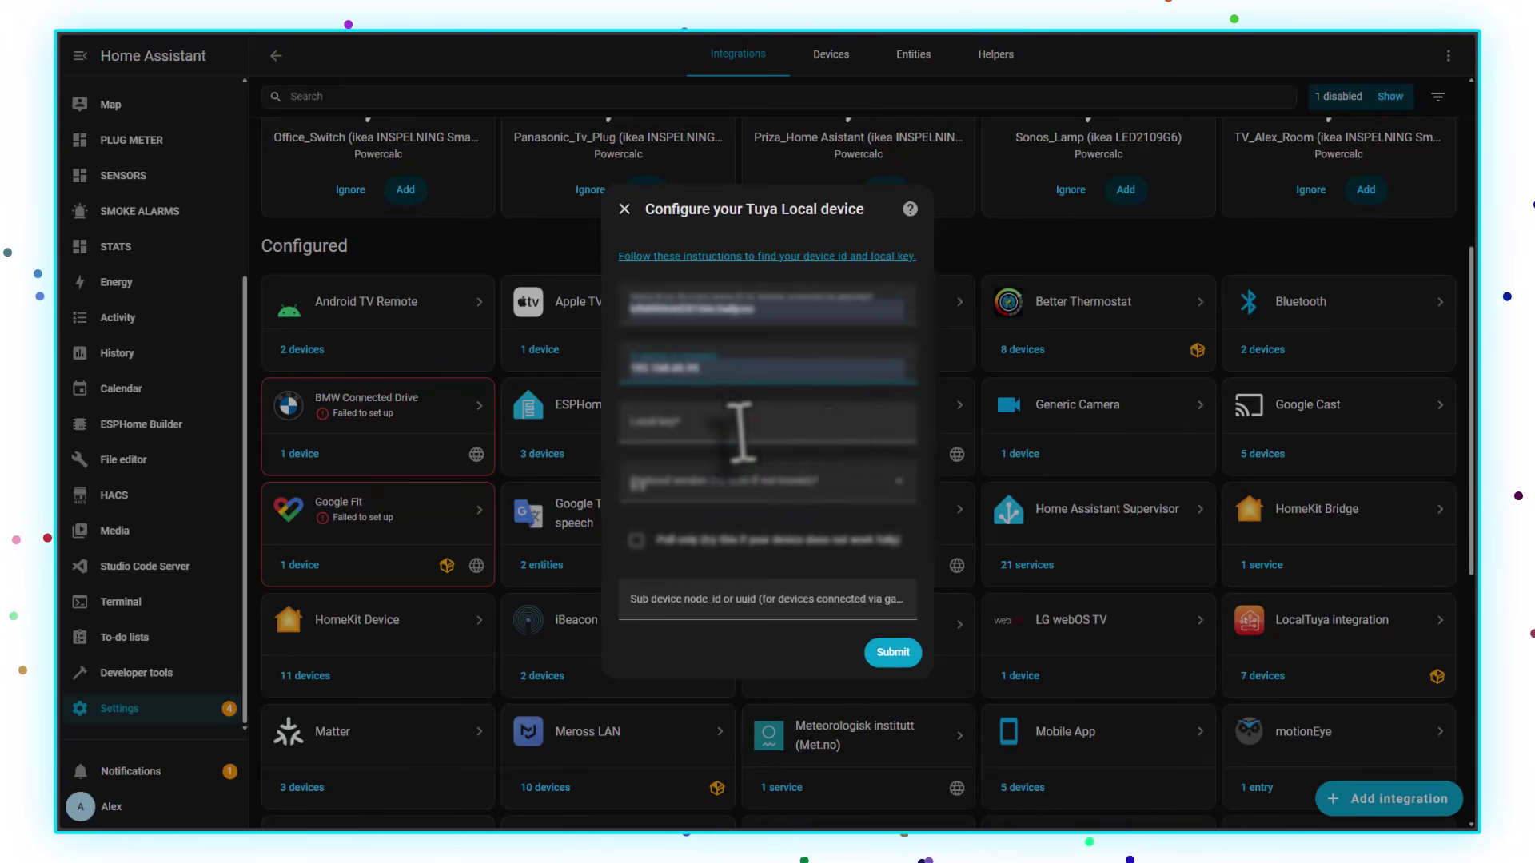
left_click(739, 432)
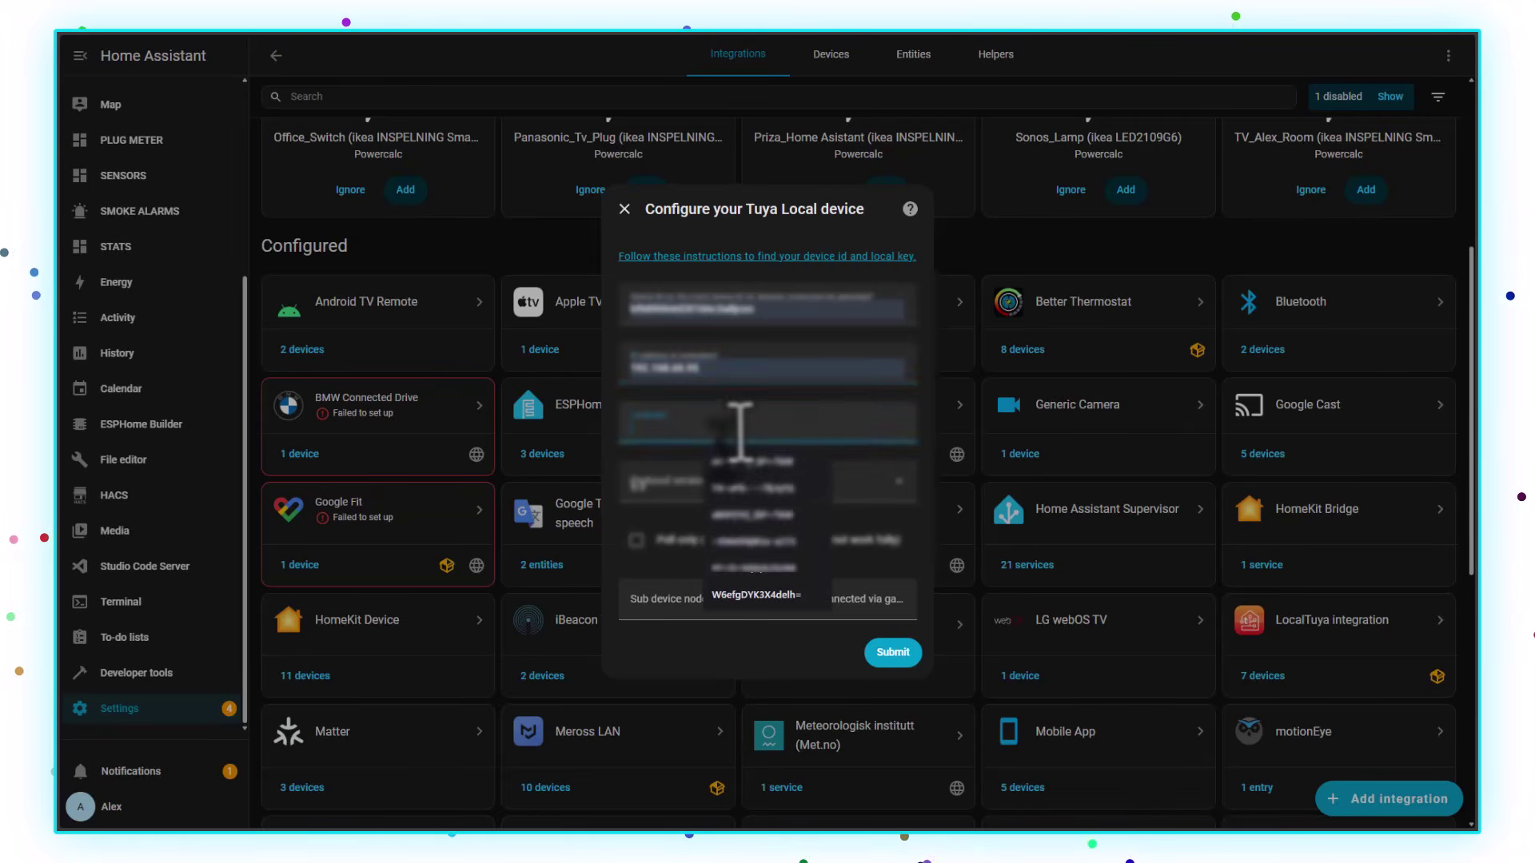
left_click(772, 515)
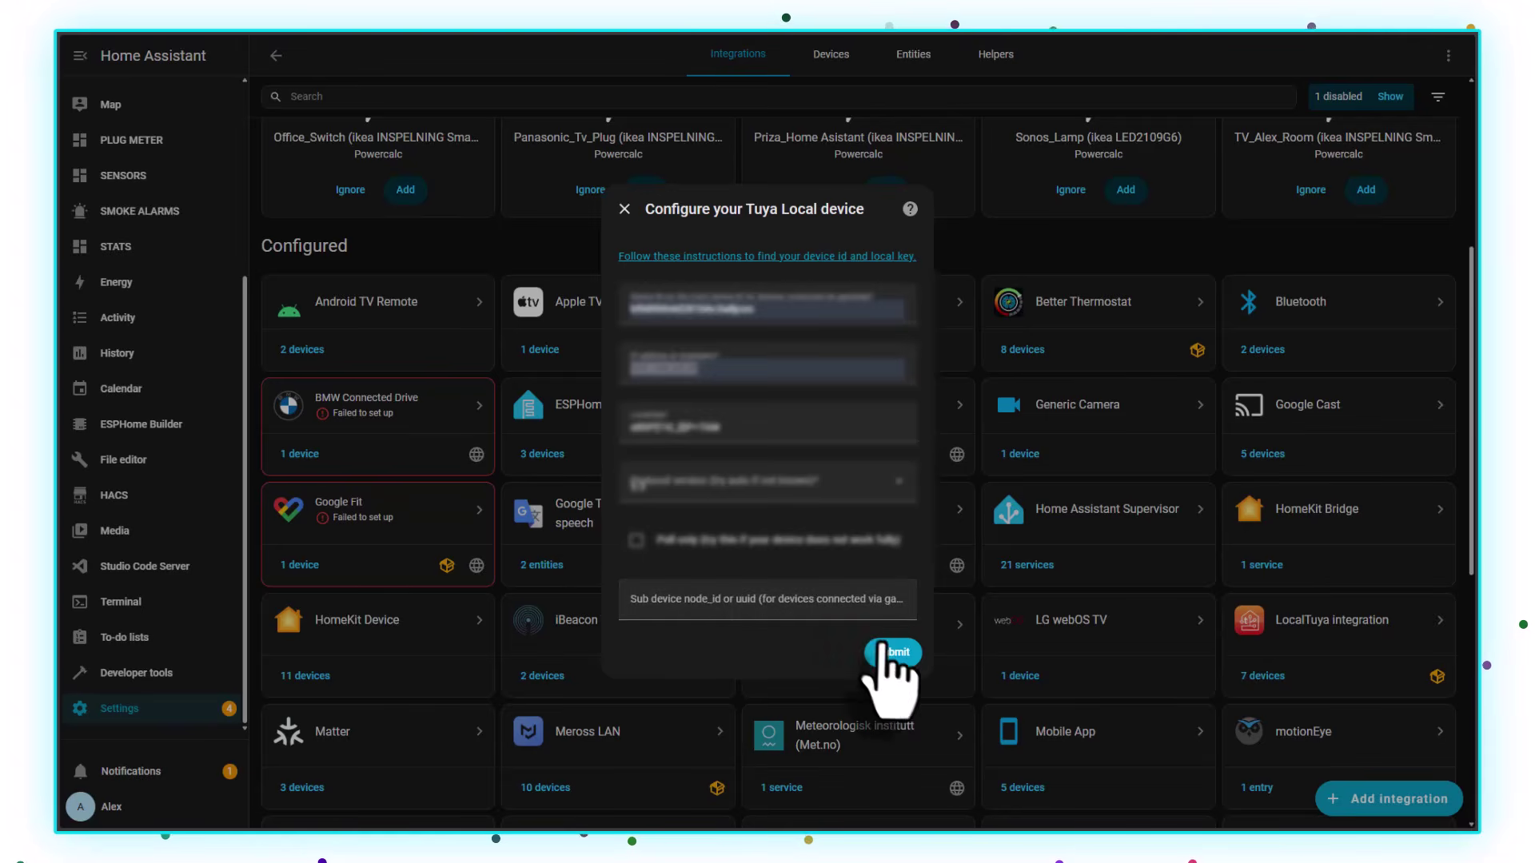
left_click(893, 652)
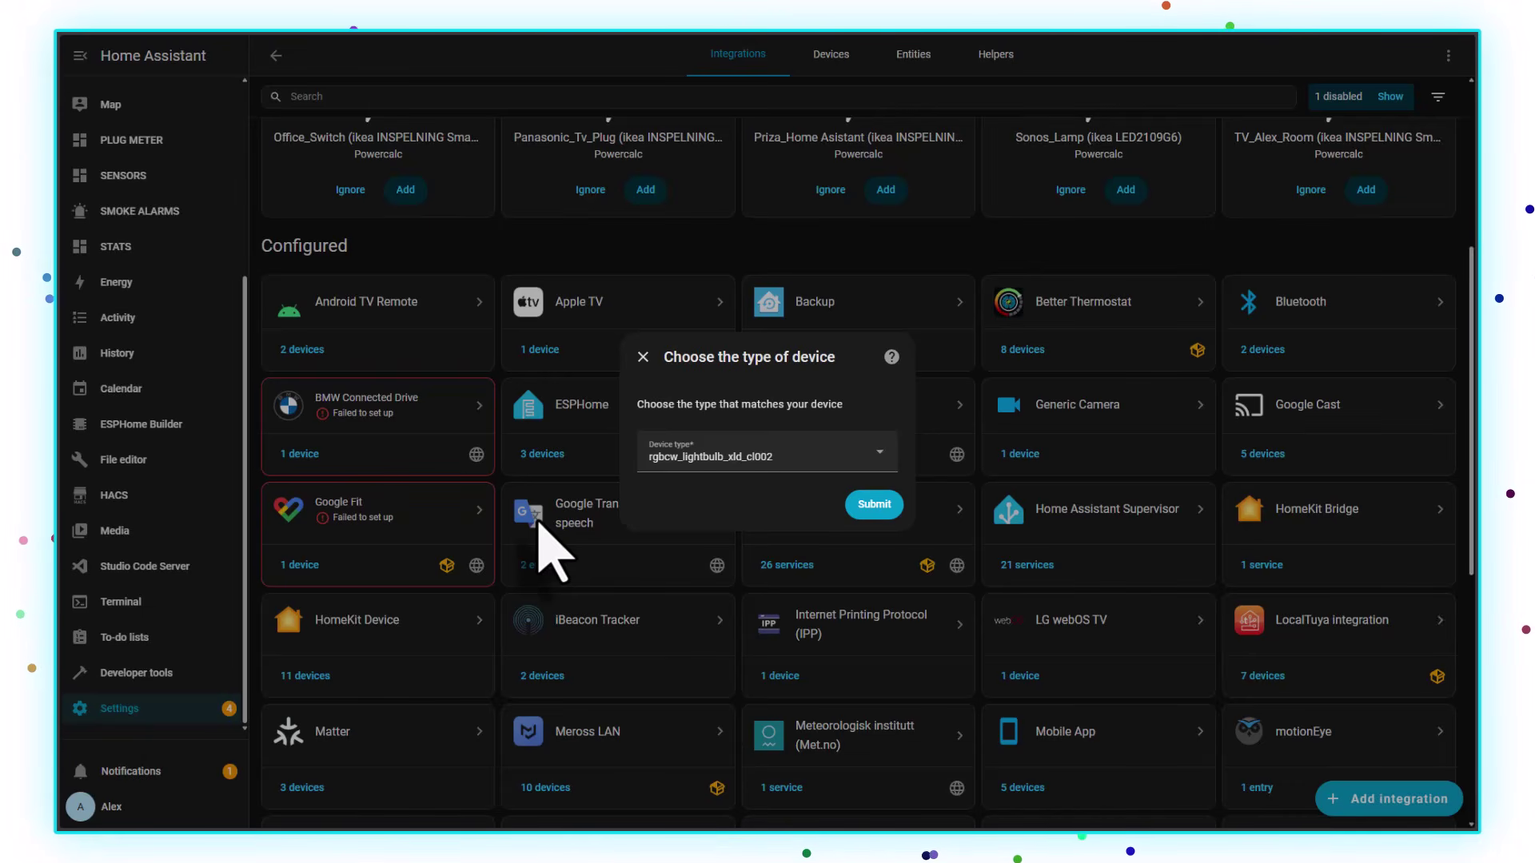
Step: Accept the device type rgbcw_lightbulb_xld_cl002, name the device LED_DINING and finish without assigning an area
left_click(875, 504)
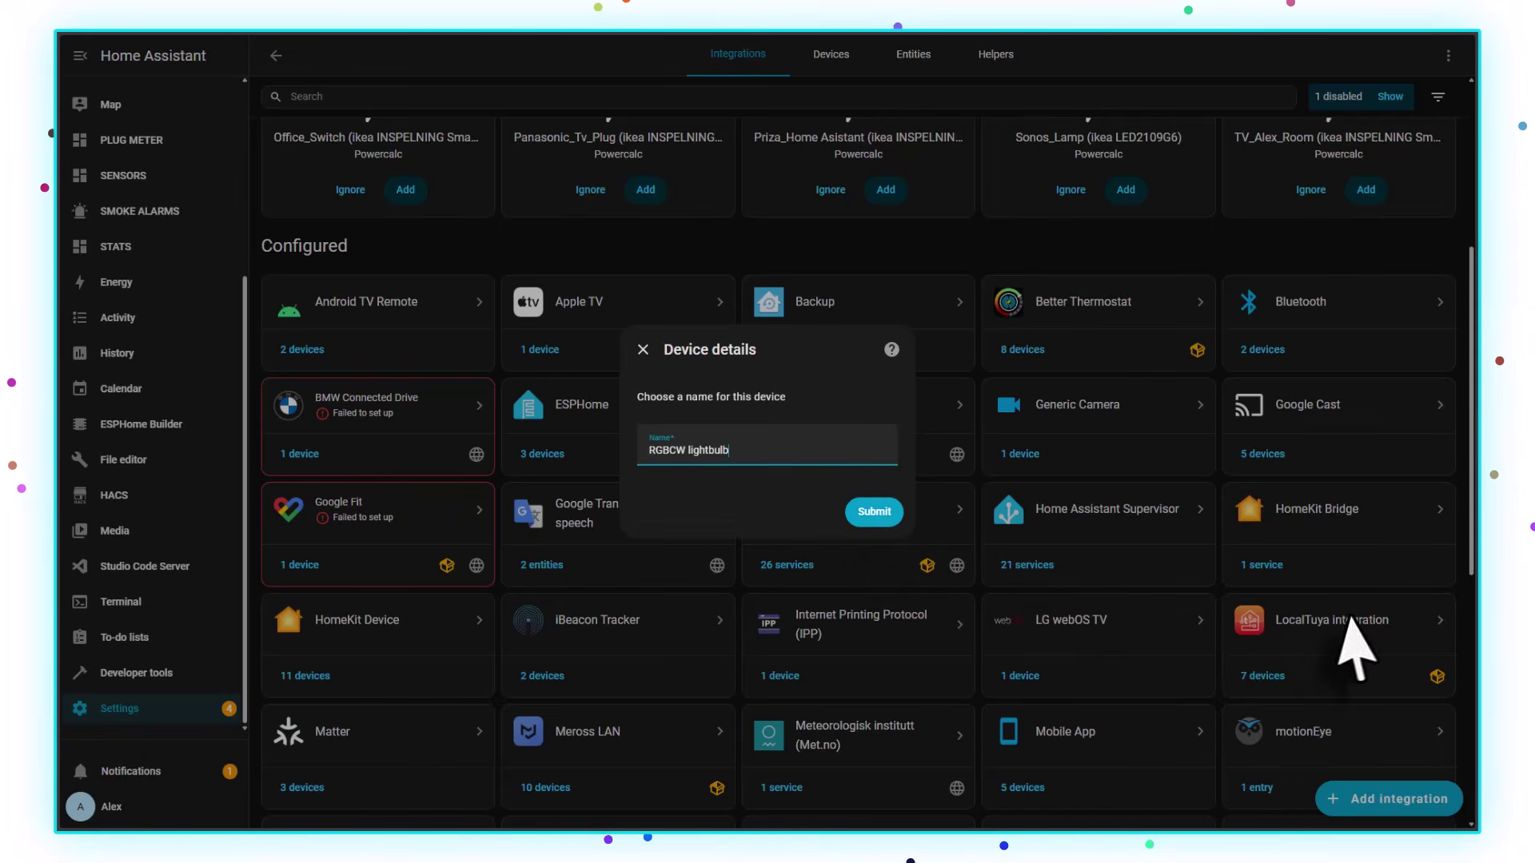
triple_click(736, 452)
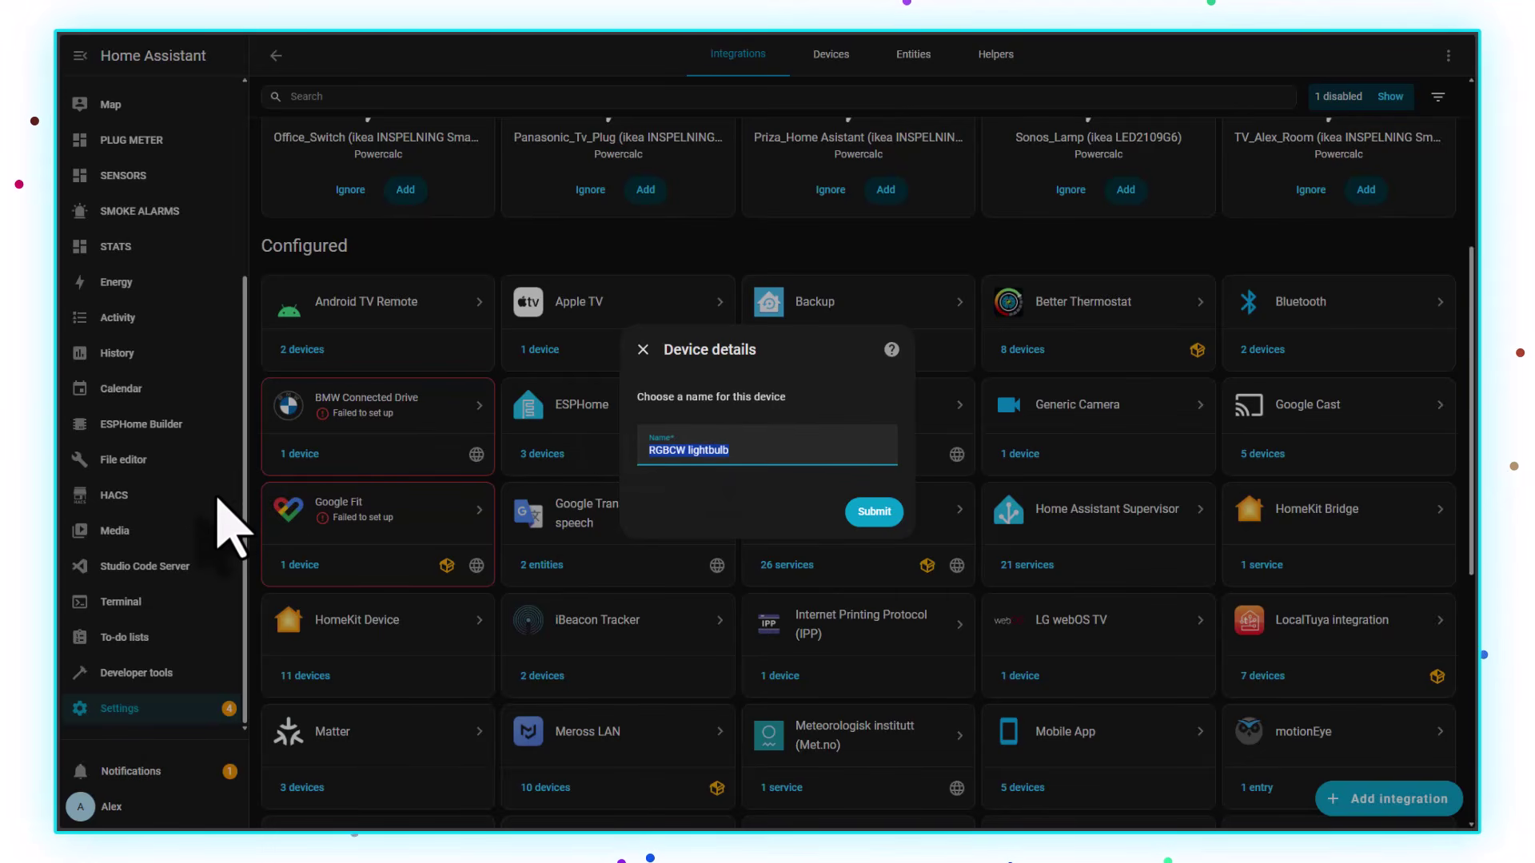
type("LED_DINING")
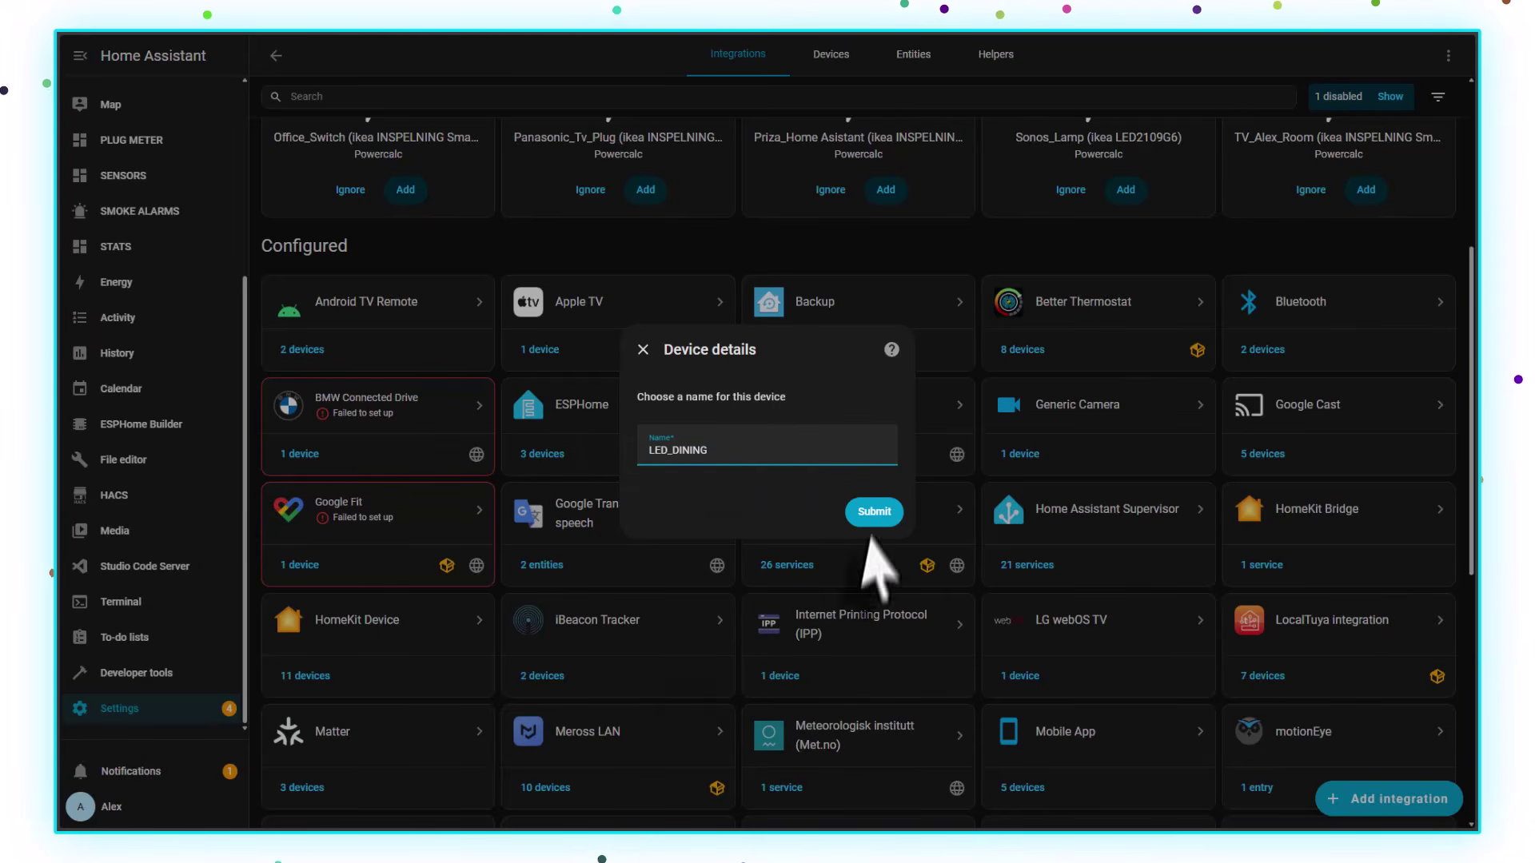
left_click(873, 513)
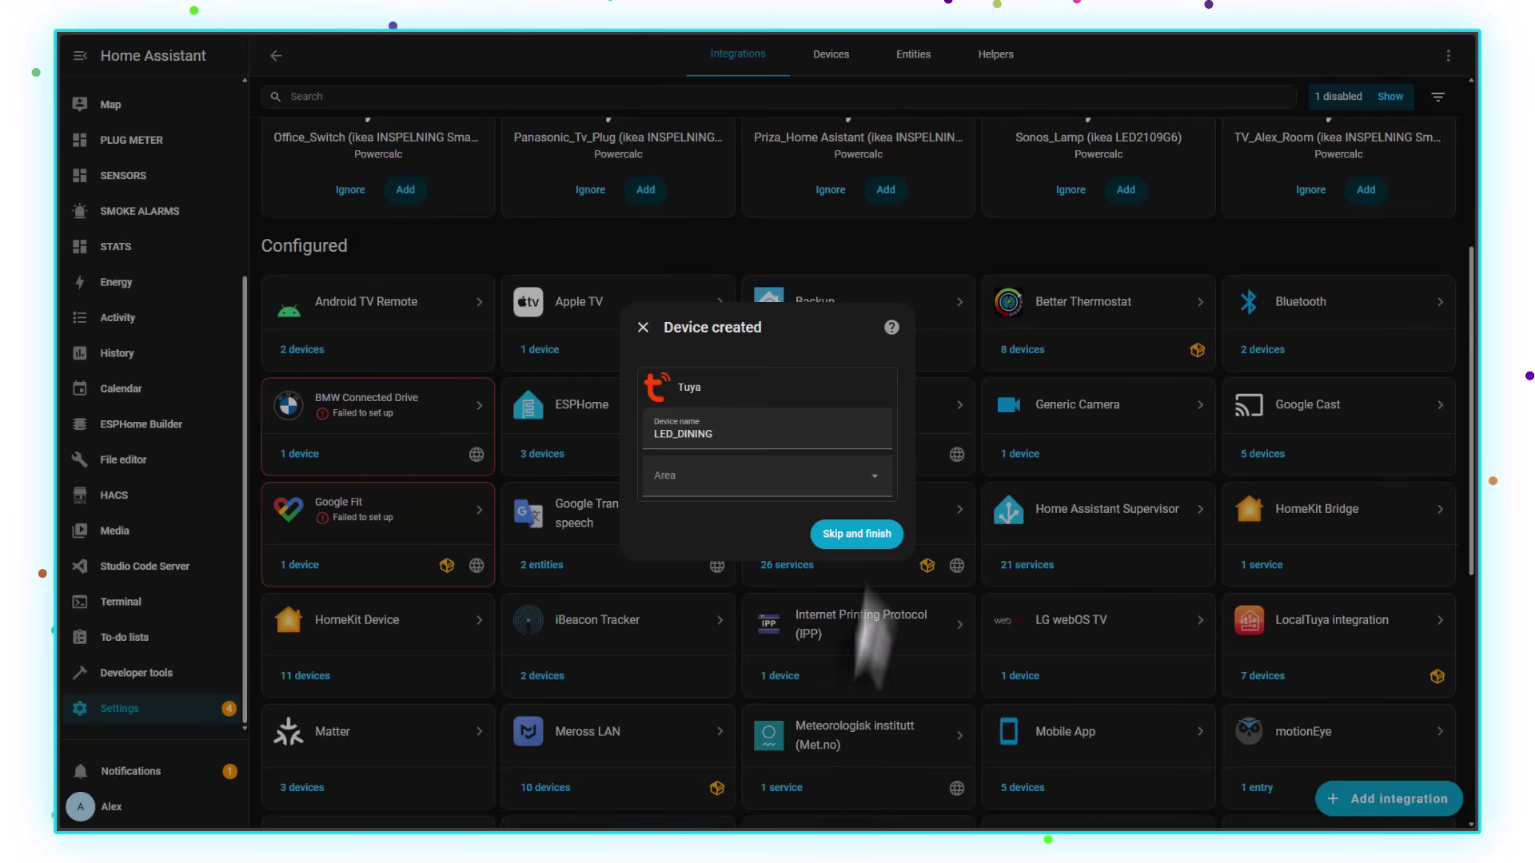
left_click(849, 541)
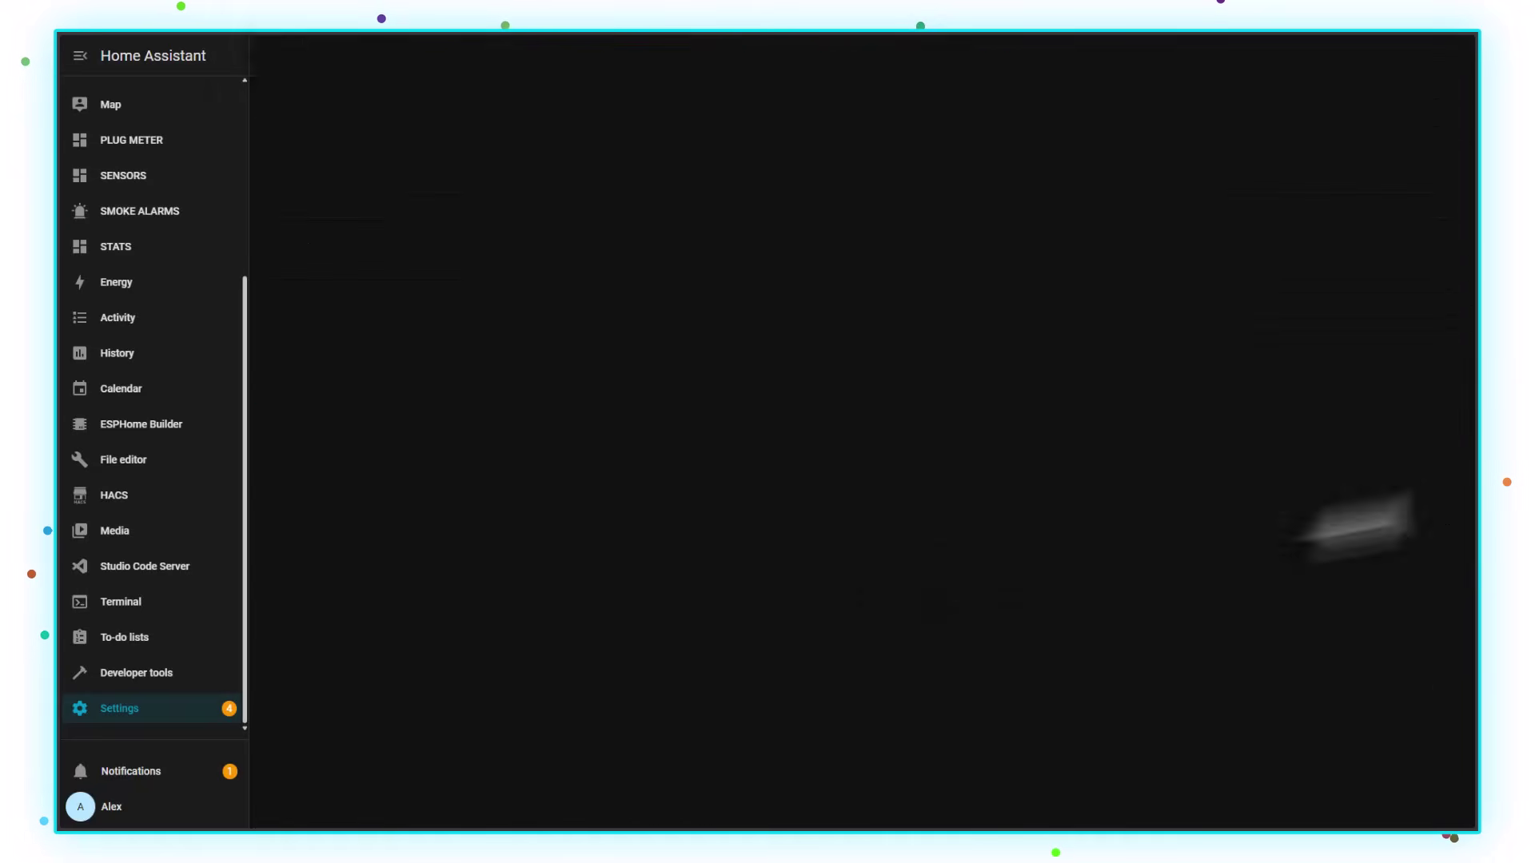